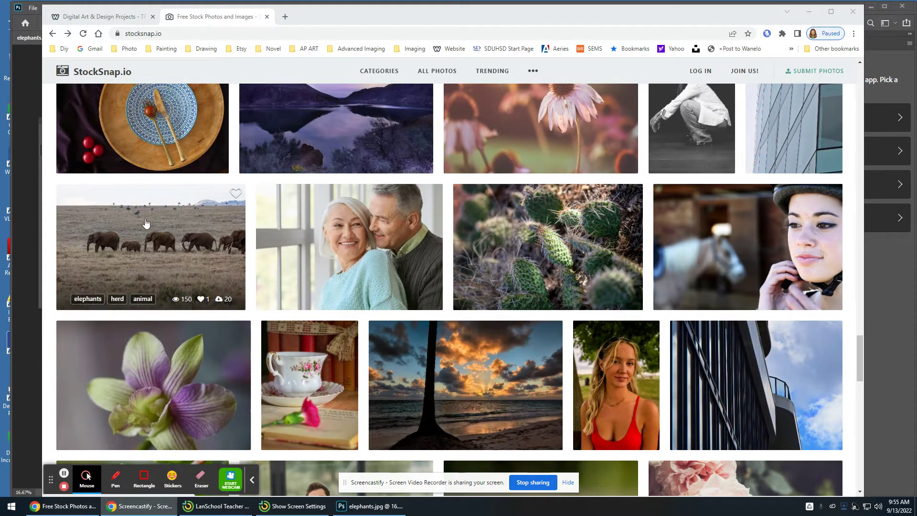
Switch to Photoshop with the elephants photo and reset the Essentials workspace to its default layout.
left_click(809, 11)
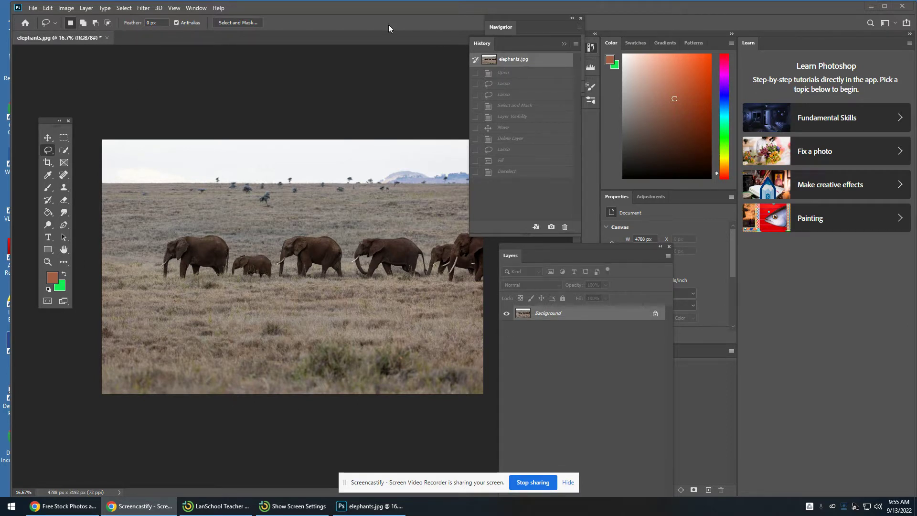
left_click(194, 8)
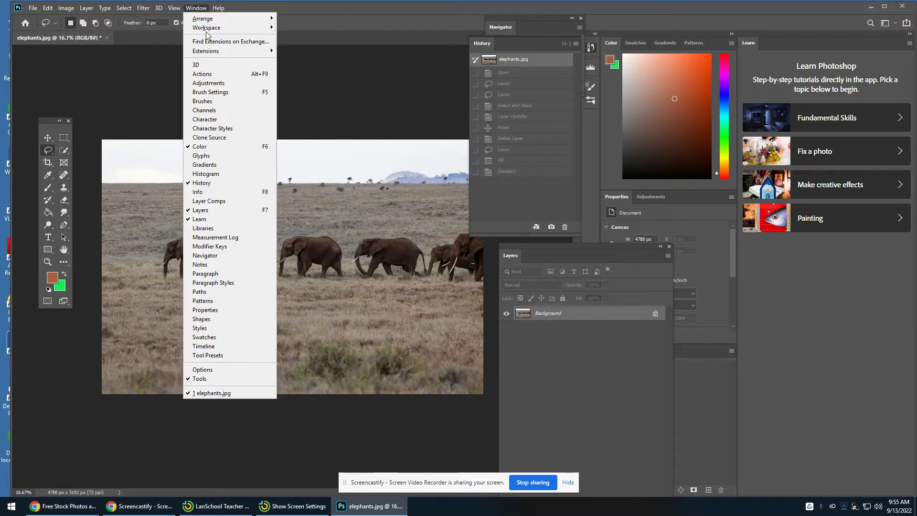
mouse_move(212, 29)
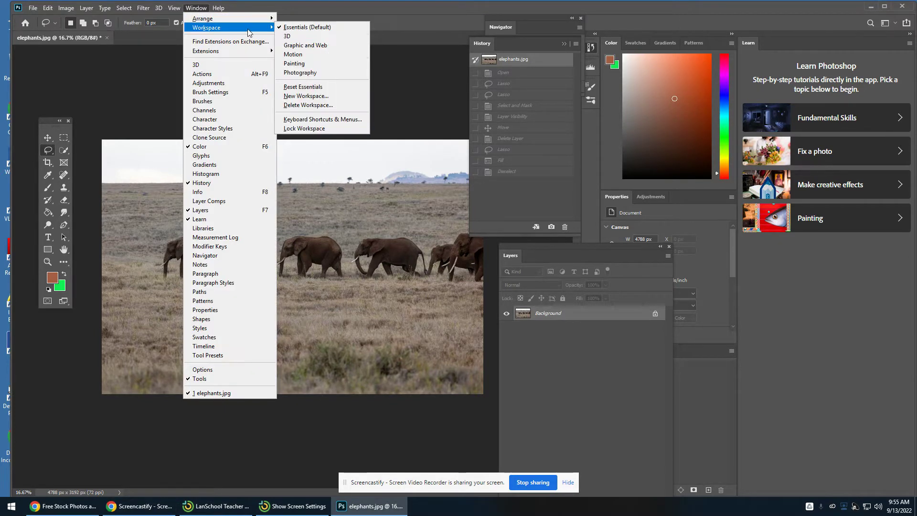
left_click(331, 90)
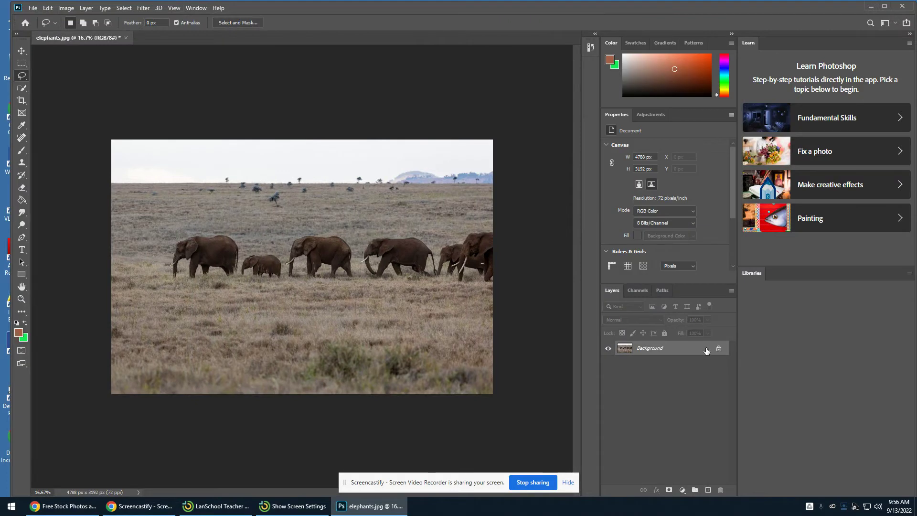
Undock the toolbox, expand it to two columns, and place it floating beside the elephants photo.
left_click_drag(24, 38, 64, 58)
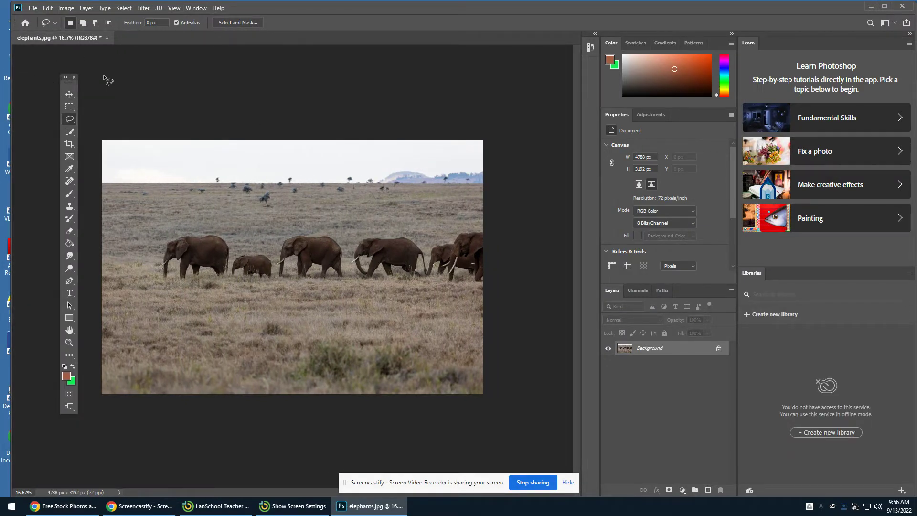
left_click(66, 78)
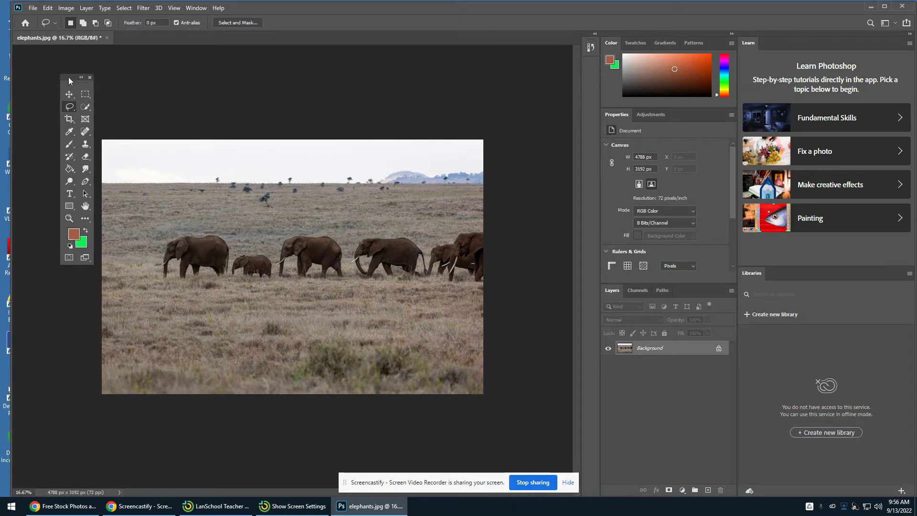
left_click_drag(67, 77, 58, 150)
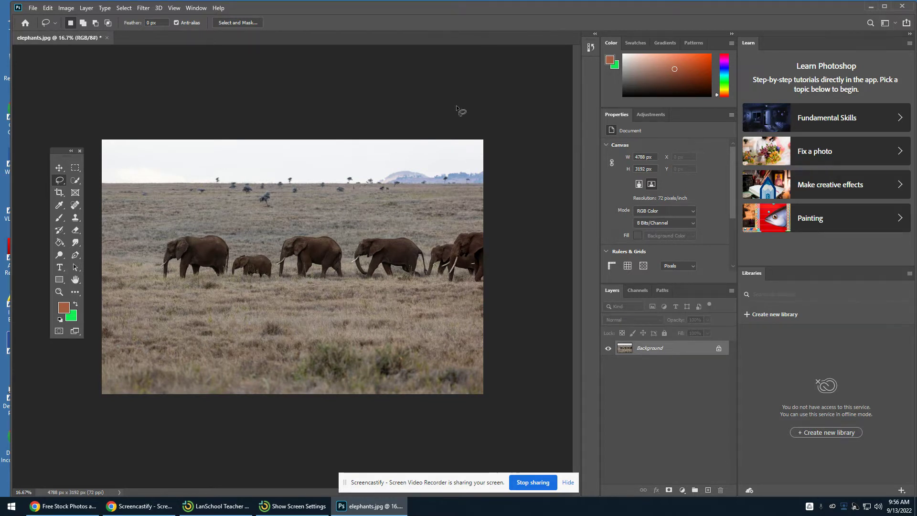
Resize the image to a width of 14 inches, keeping its proportions and the resolution of 72 pixels per inch.
left_click(71, 9)
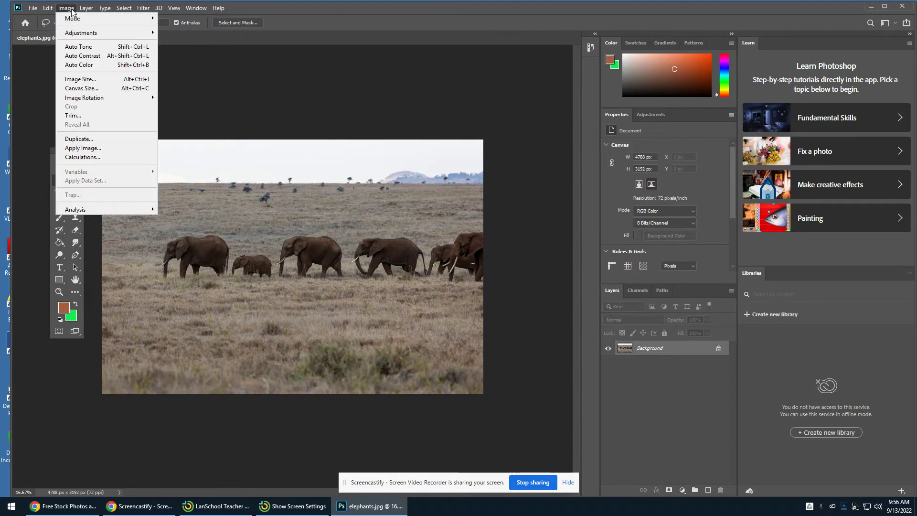
left_click(99, 79)
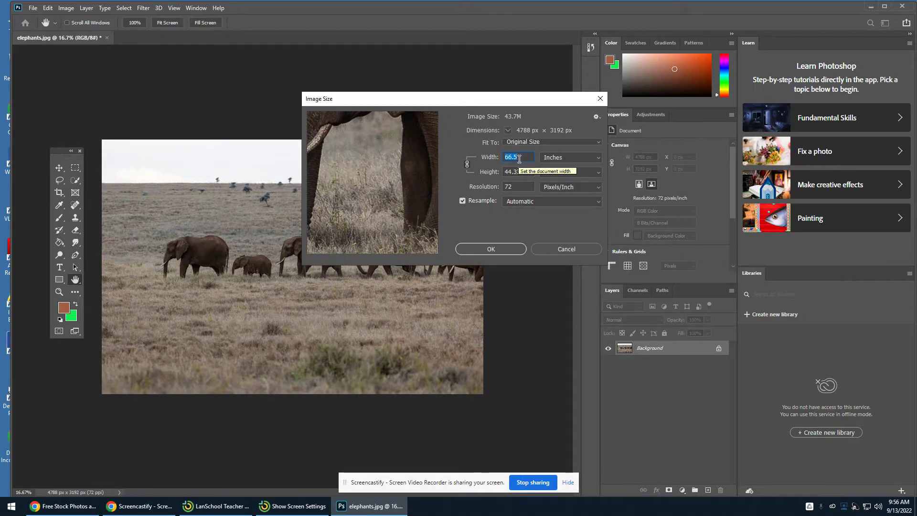
key("BackSpace")
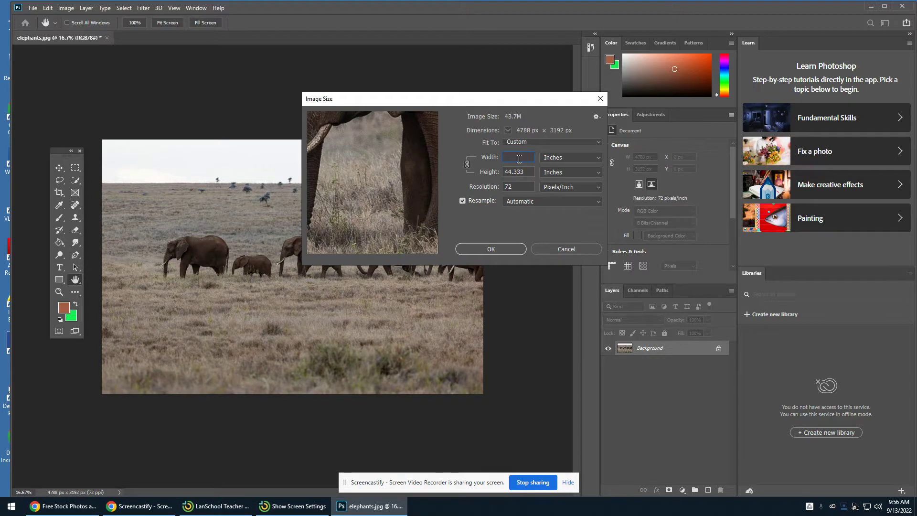
type("14")
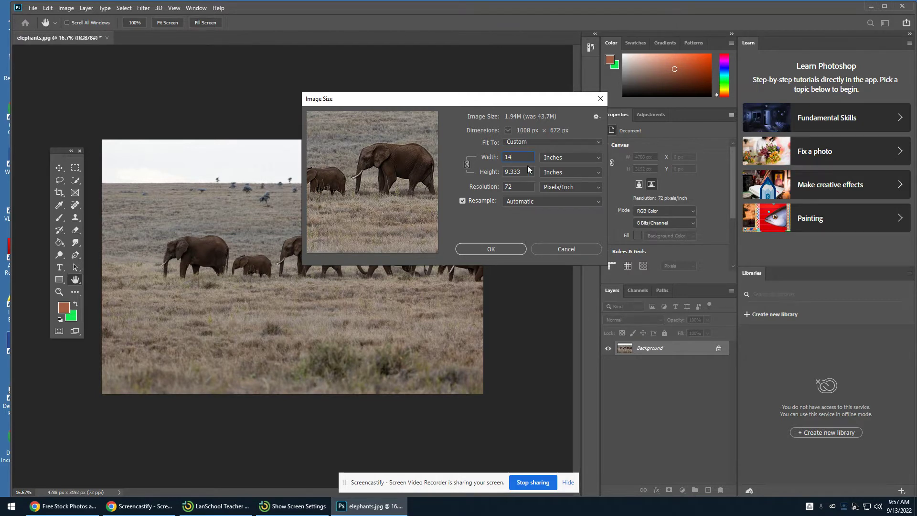
left_click(491, 248)
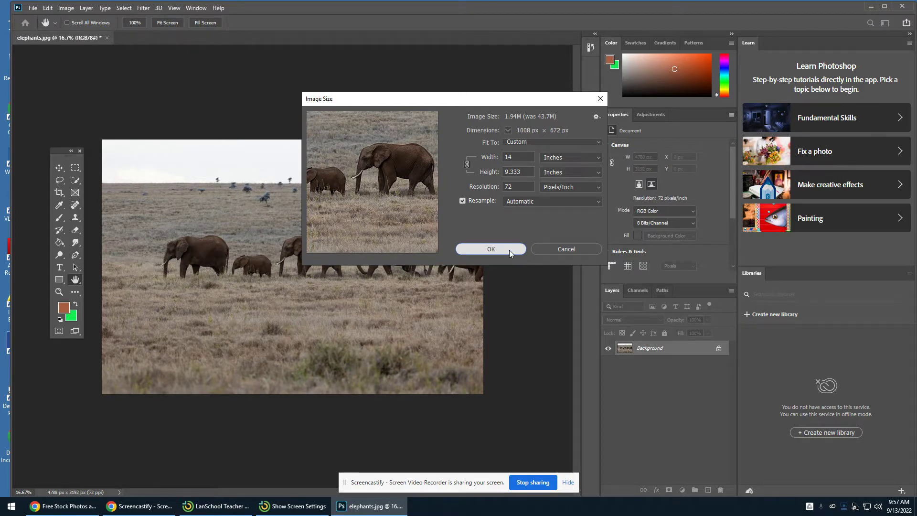
left_click(491, 248)
Duplicate the Background layer as "Background copy" and hide the original Background layer.
double_click(76, 281)
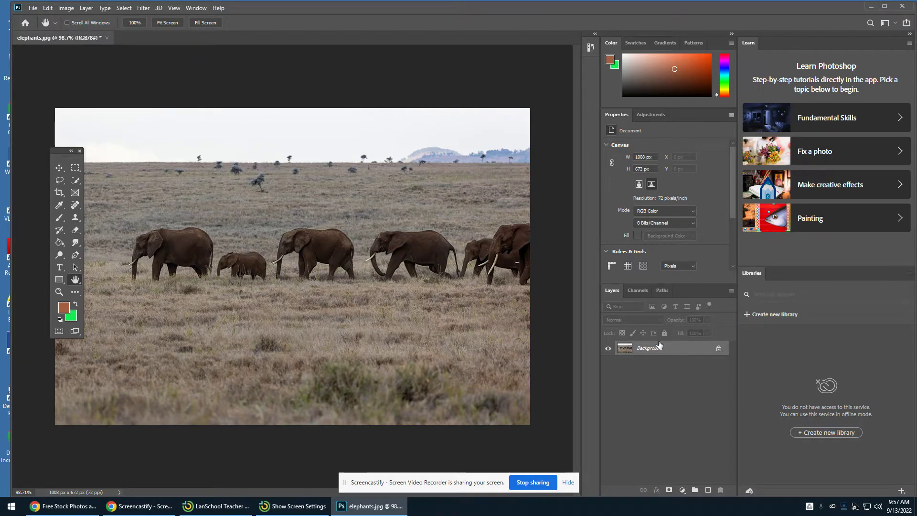
left_click(86, 9)
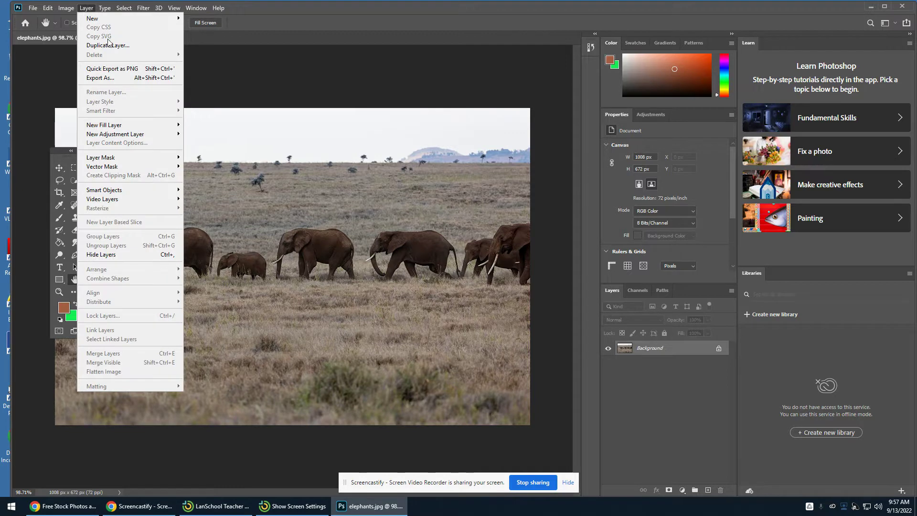
left_click(136, 45)
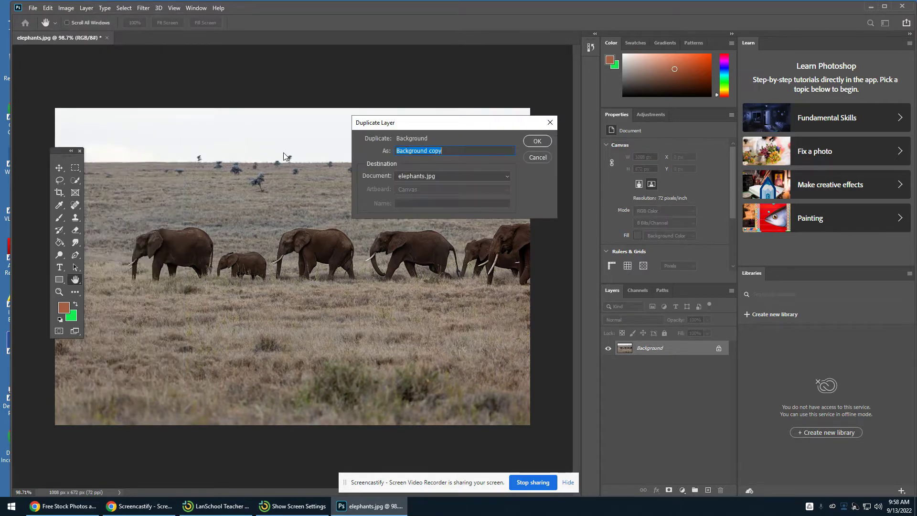
left_click(544, 142)
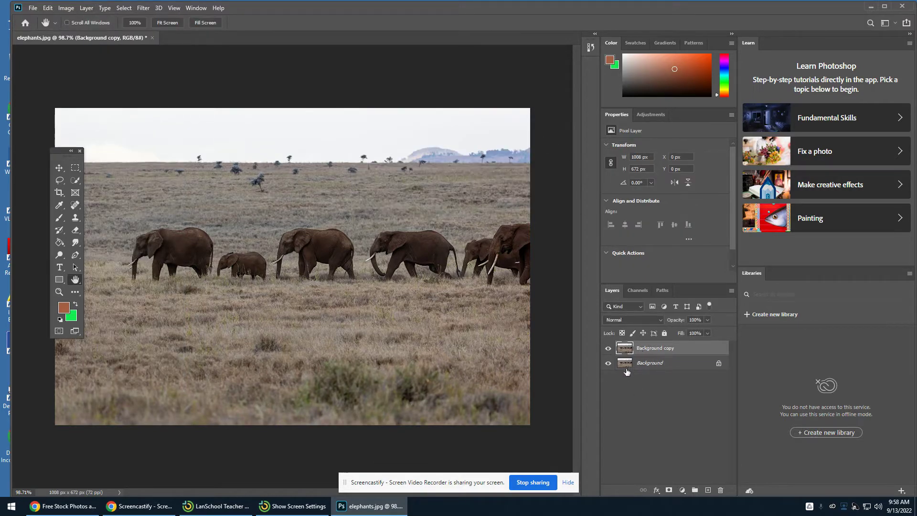
left_click(609, 364)
Lasso a loose selection of about 59 × 60 px around the large tree standing in the grass below the horizon.
left_click(60, 292)
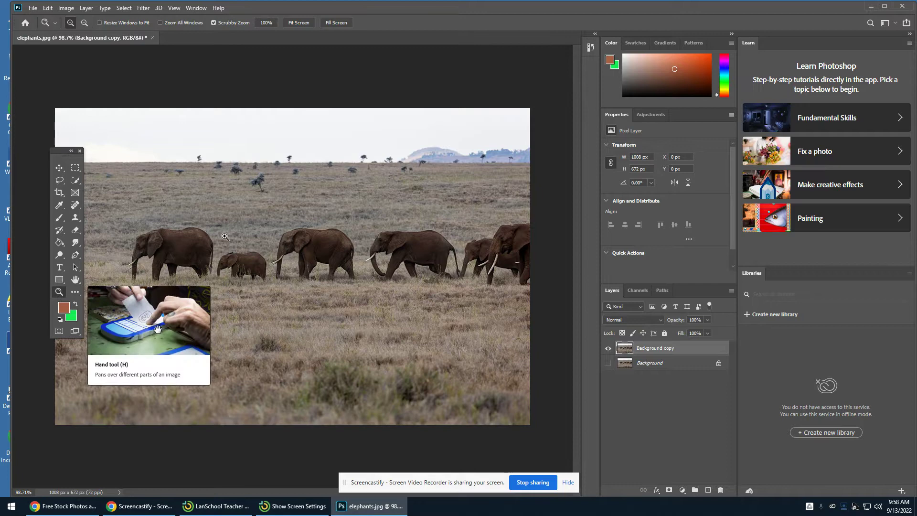
left_click(276, 196)
left_click(276, 196)
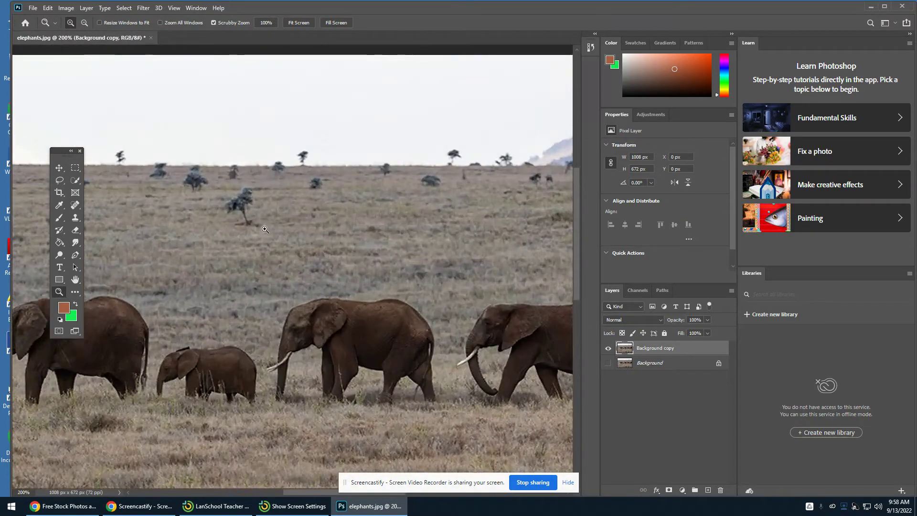
left_click(266, 229)
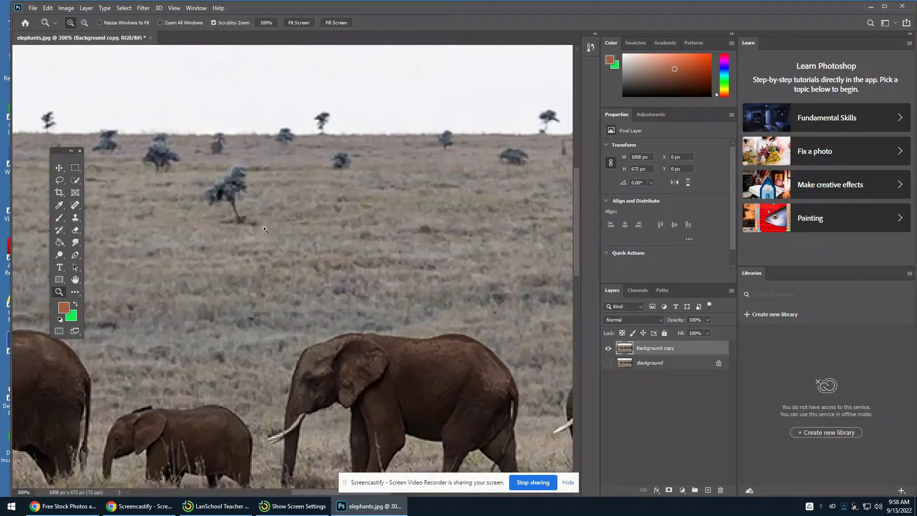
left_click(59, 182)
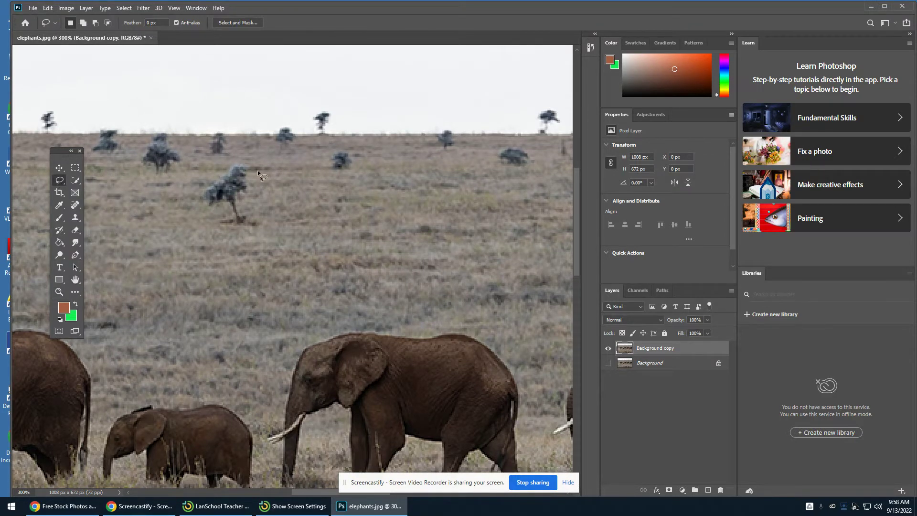
mouse_move(257, 170)
left_mouse_down()
mouse_move(222, 162)
mouse_move(191, 192)
mouse_move(188, 214)
mouse_move(208, 239)
mouse_move(241, 242)
mouse_move(267, 227)
mouse_move(257, 170)
left_mouse_up()
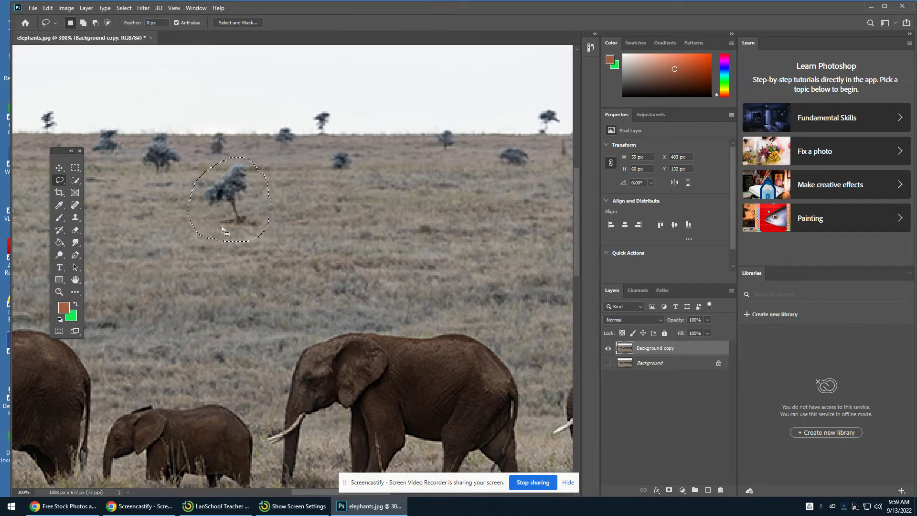
Remove the selected tree with Content-Aware Fill using the Auto sampling area and output to a new layer, and deselect.
left_click(47, 8)
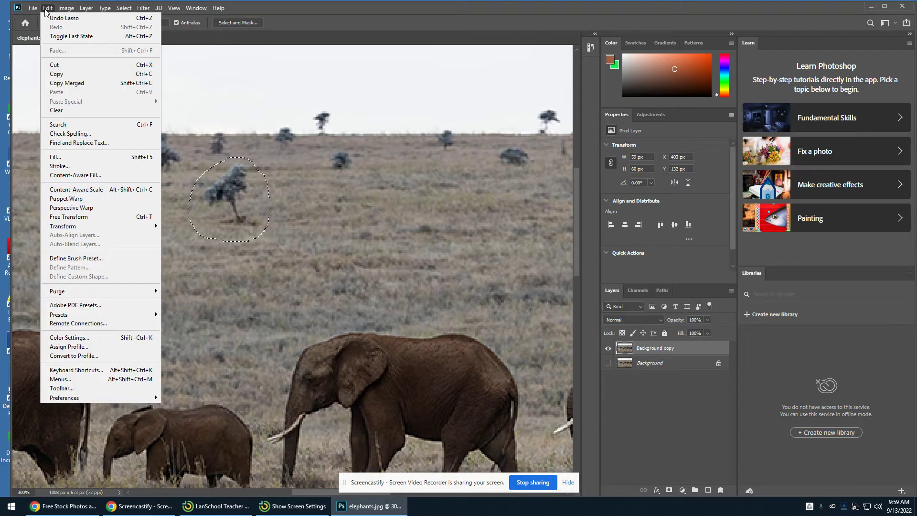
left_click(114, 177)
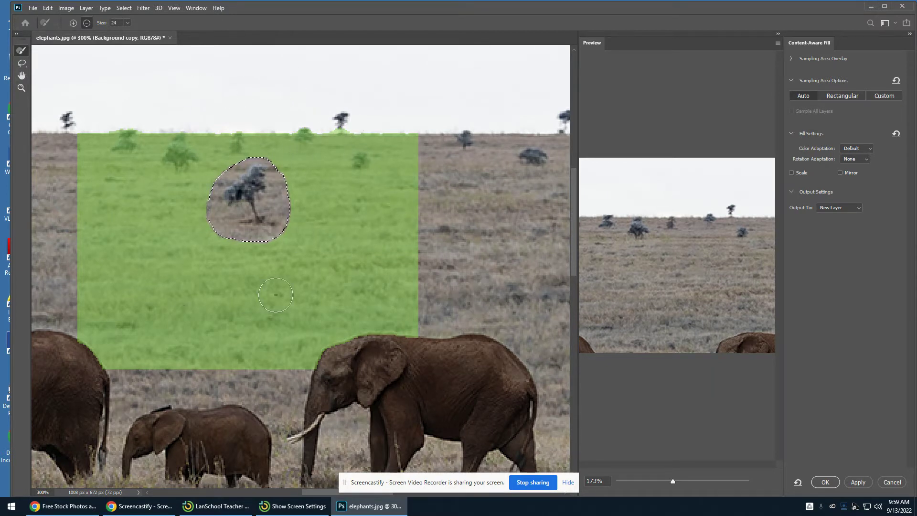
left_click(825, 482)
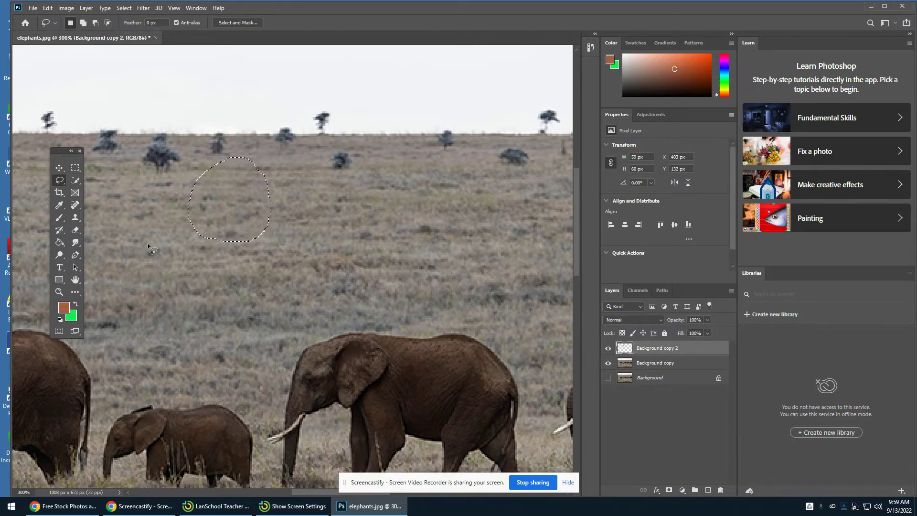
left_click(124, 8)
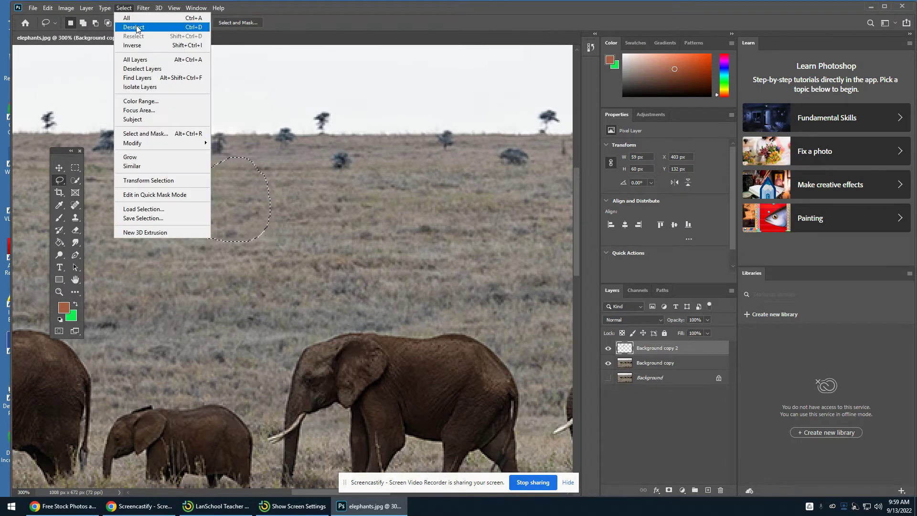
left_click(138, 25)
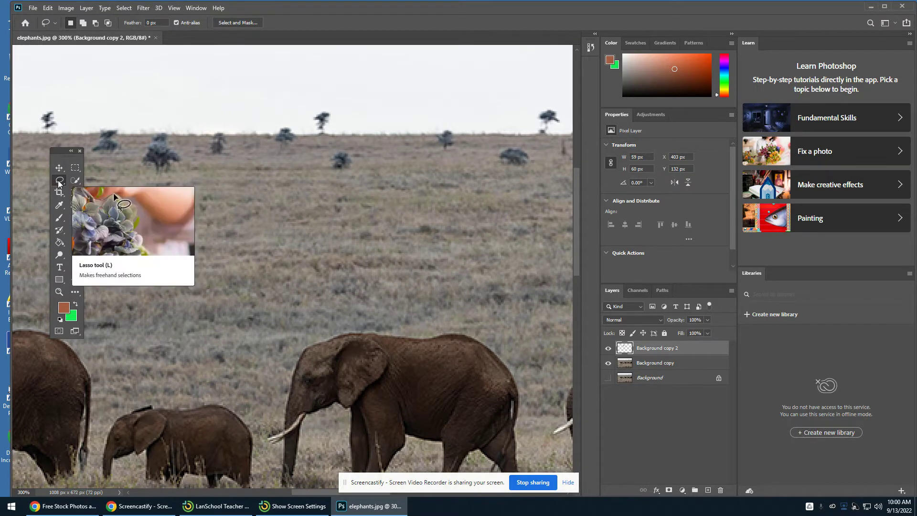
Lasso the small bush right of the removed tree, about 37 × 28 px, remove it with Content-Aware Fill to a new layer, and deselect.
mouse_move(317, 163)
left_mouse_down()
mouse_move(331, 144)
mouse_move(363, 148)
mouse_move(369, 165)
mouse_move(345, 181)
mouse_move(317, 164)
left_mouse_up()
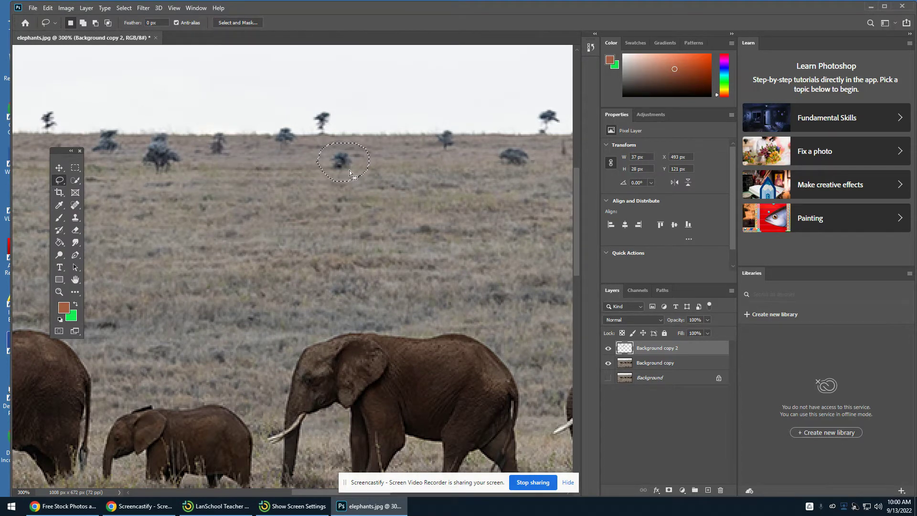
left_click(48, 8)
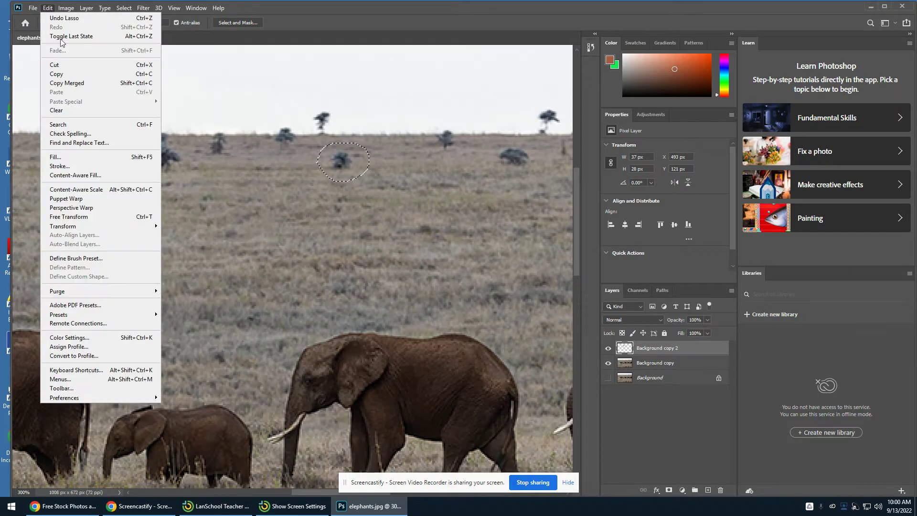
left_click(108, 174)
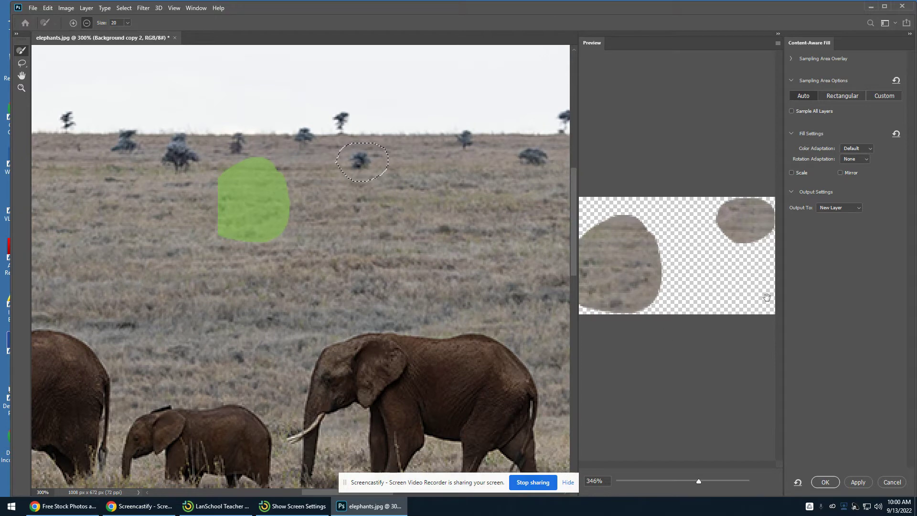
left_click(825, 482)
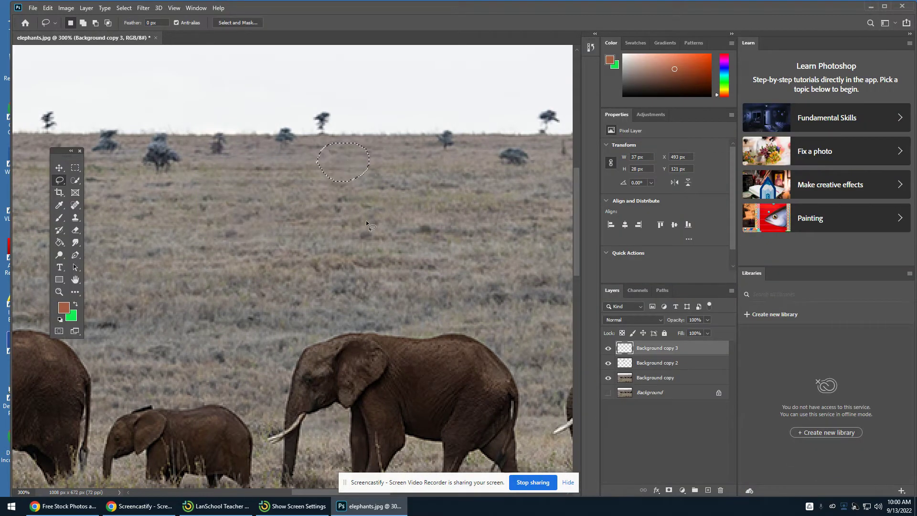
left_click(123, 8)
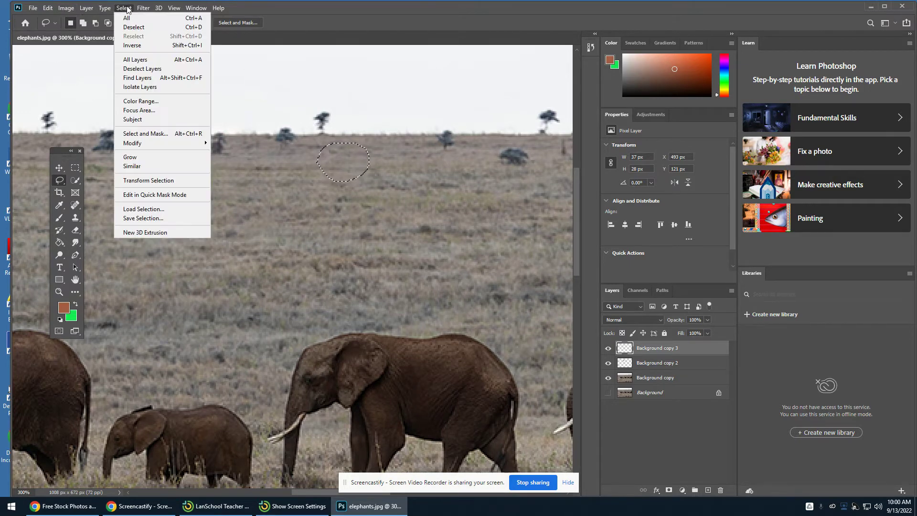
left_click(130, 27)
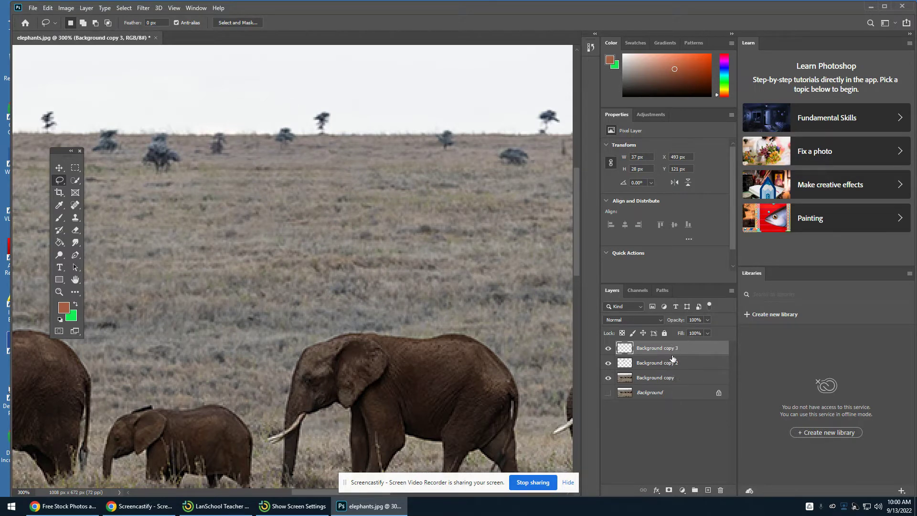
Toggle the visibility of the "Background copy 3" layer to compare the bush area with and without the fill.
left_click(609, 352)
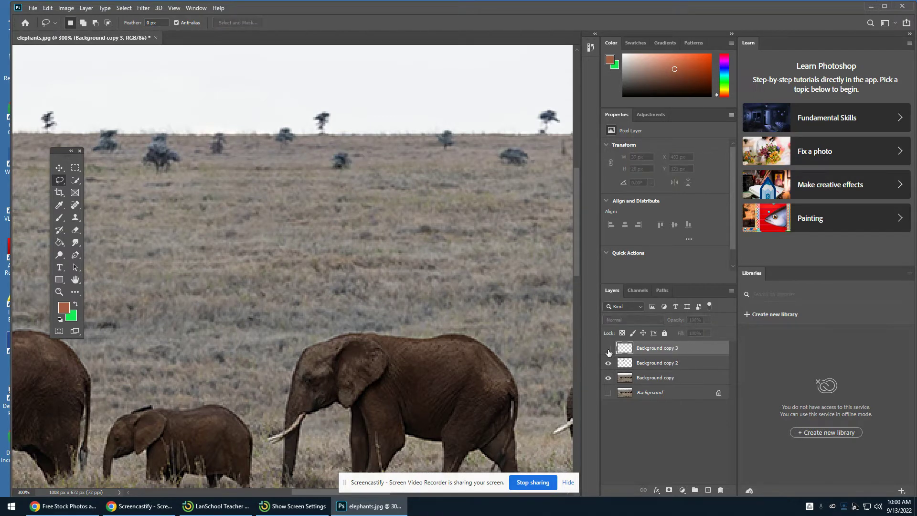
left_click(609, 351)
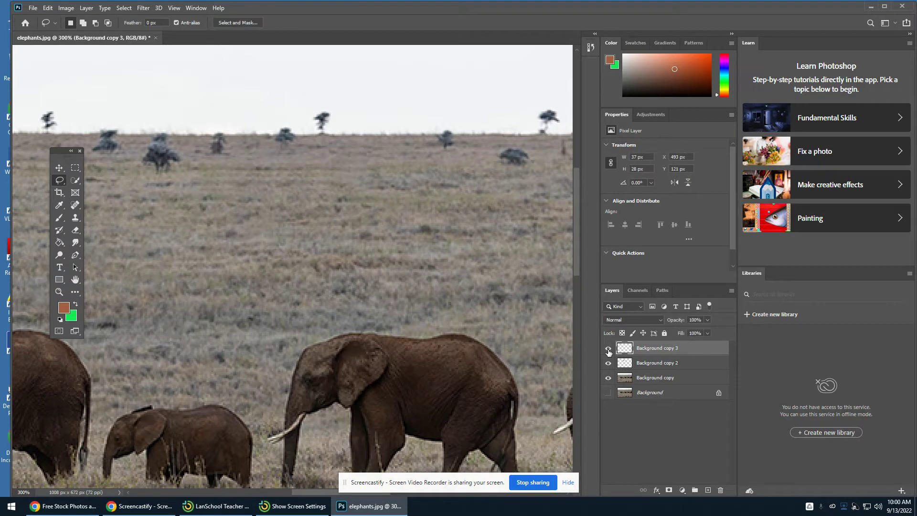
left_click(608, 352)
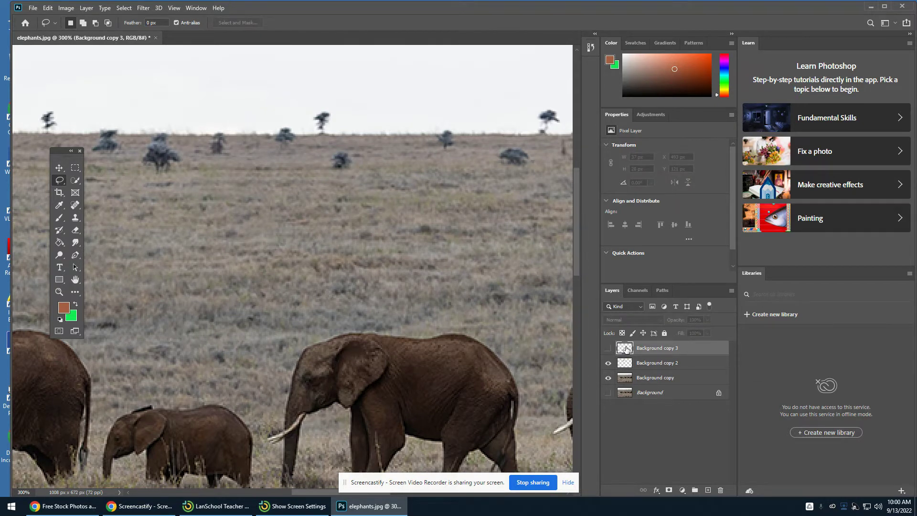
Show the "Background copy 3" layer and lasso a loose selection of about 214 × 144 px around the leading large elephant ahead of the calf.
left_click(609, 352)
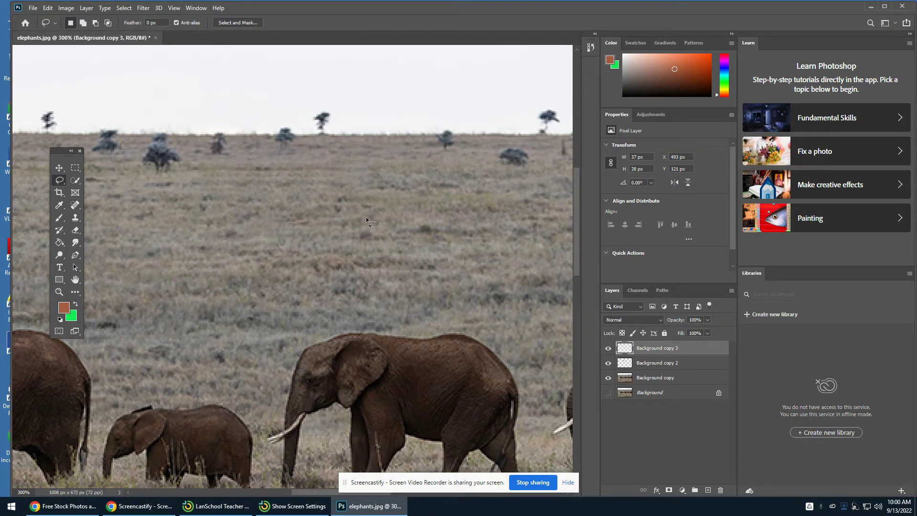
scroll(334, 235, "down", 2)
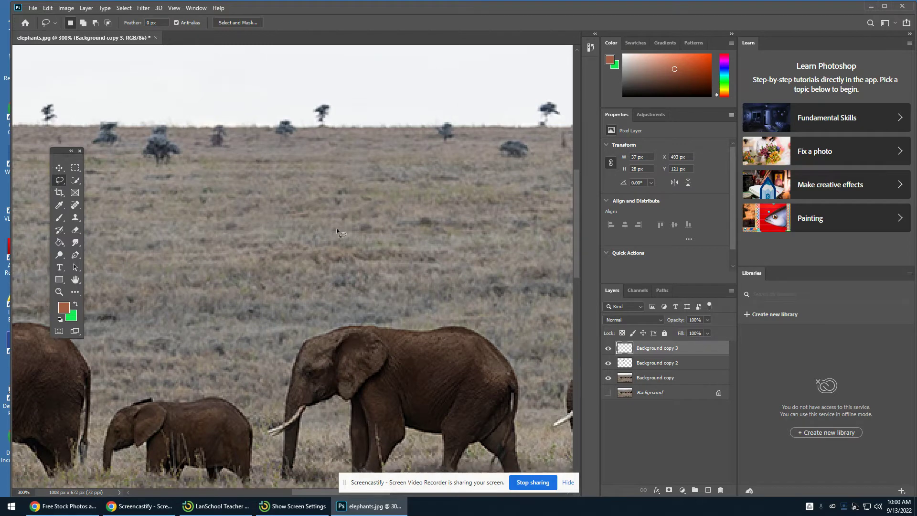
scroll(336, 234, "down", 5)
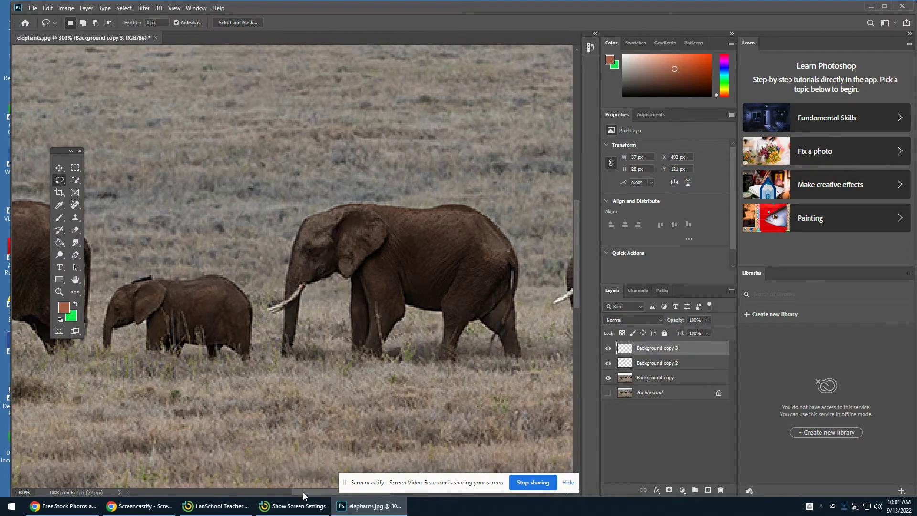
left_click_drag(302, 492, 271, 492)
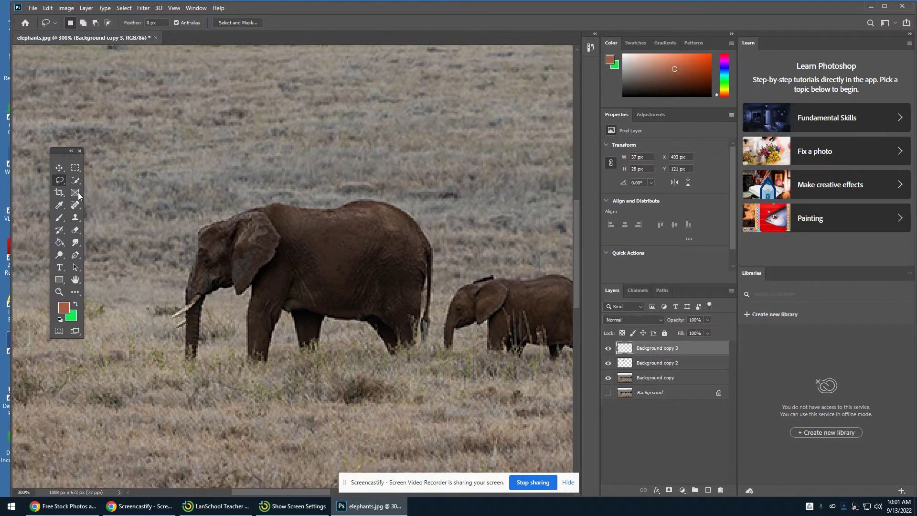
mouse_move(168, 234)
left_mouse_down()
mouse_move(217, 184)
mouse_move(344, 177)
mouse_move(408, 190)
mouse_move(446, 234)
mouse_move(431, 348)
mouse_move(424, 364)
mouse_move(382, 377)
mouse_move(156, 377)
mouse_move(143, 354)
mouse_move(148, 311)
mouse_move(158, 272)
mouse_move(184, 255)
mouse_move(175, 224)
left_mouse_up()
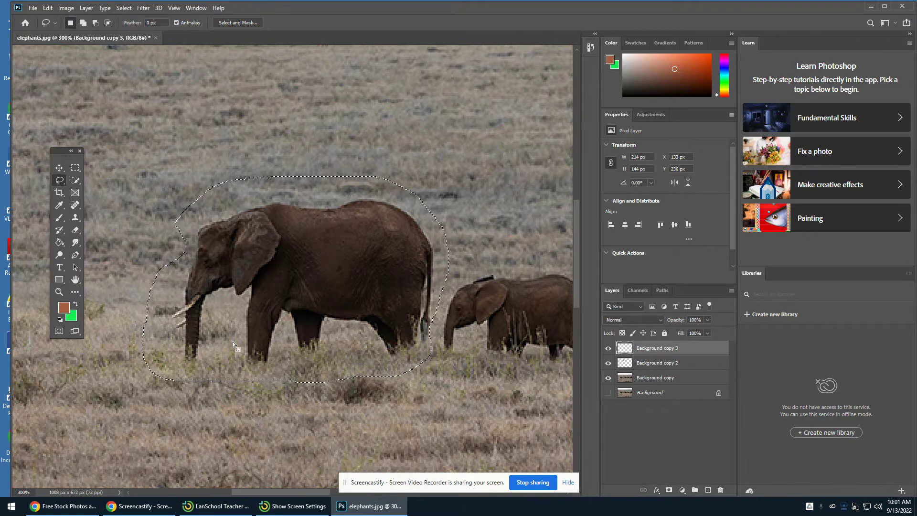
Fill the selected leading elephant's area with Content-Aware Fill, outputting to a new layer, and deselect.
left_click(49, 10)
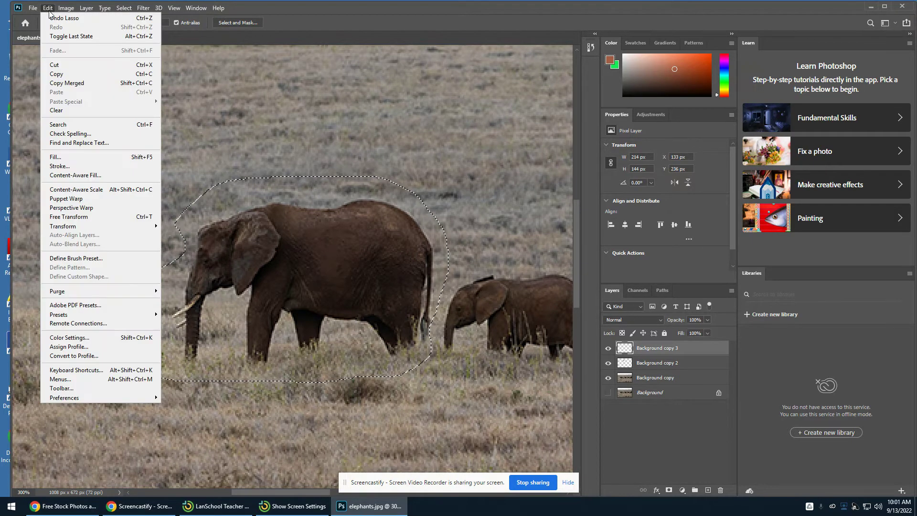
left_click(107, 175)
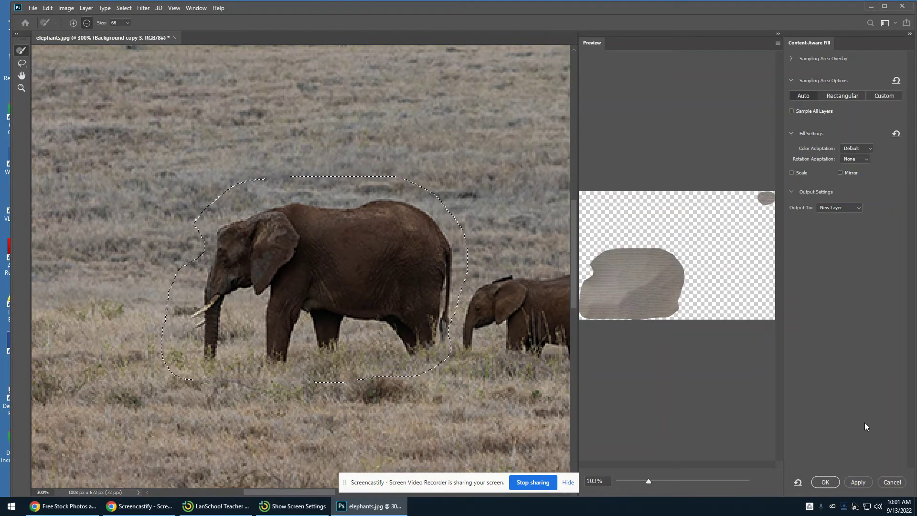
left_click(825, 484)
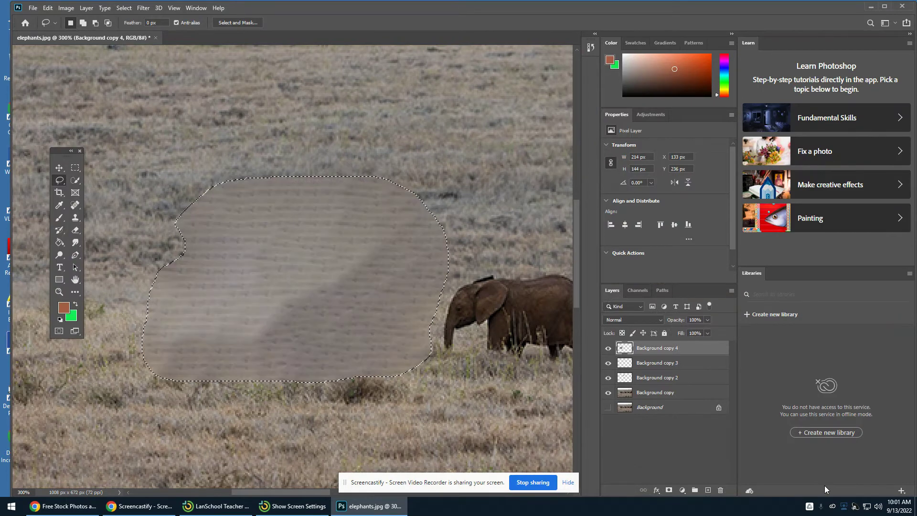
left_click(124, 8)
left_click(130, 28)
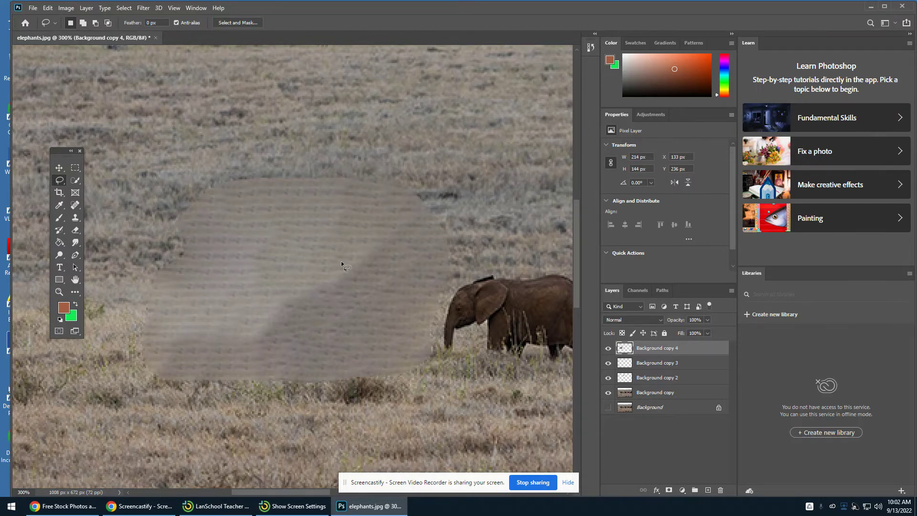
Fit the whole photo in view and hide the "Background copy 4" layer to bring back the leading elephant.
double_click(75, 280)
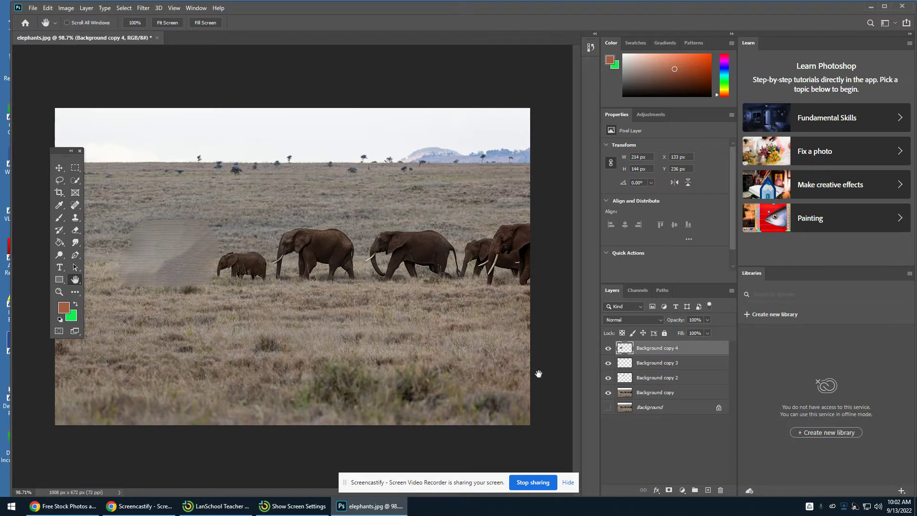
left_click(608, 349)
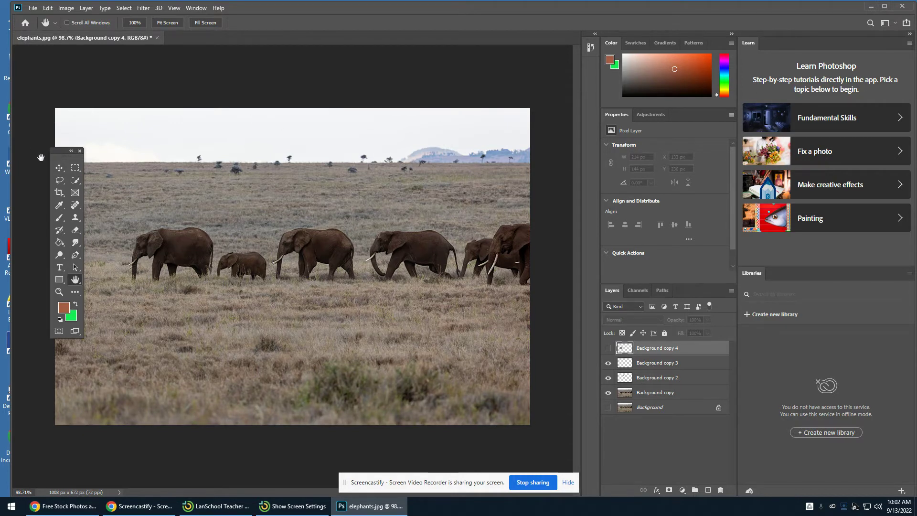
On the "Background copy" layer, select the large elephant behind the calf with the Quick Selection tool and a 2 px brush.
left_click(58, 182)
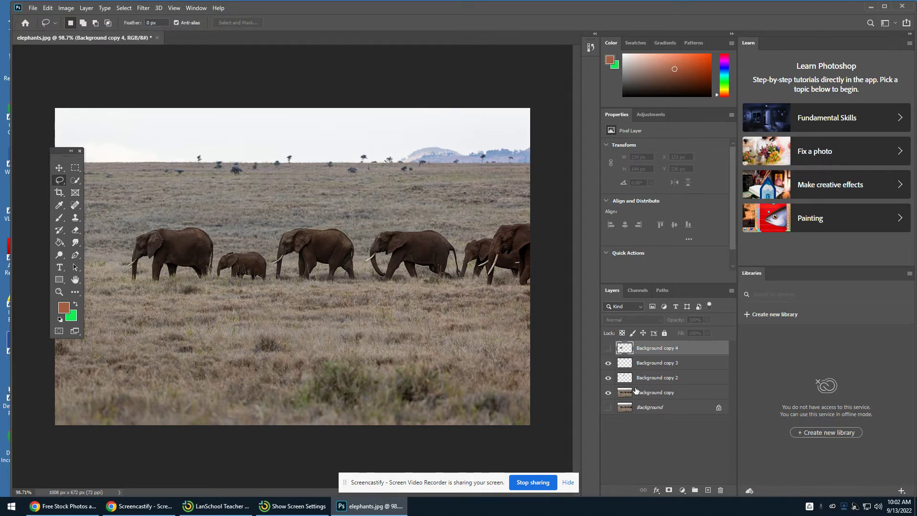
left_click(676, 397)
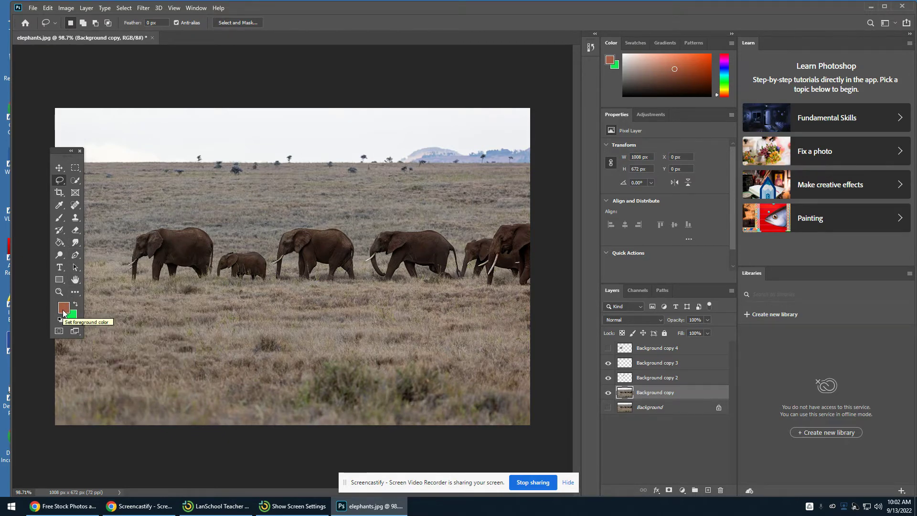
left_click(59, 292)
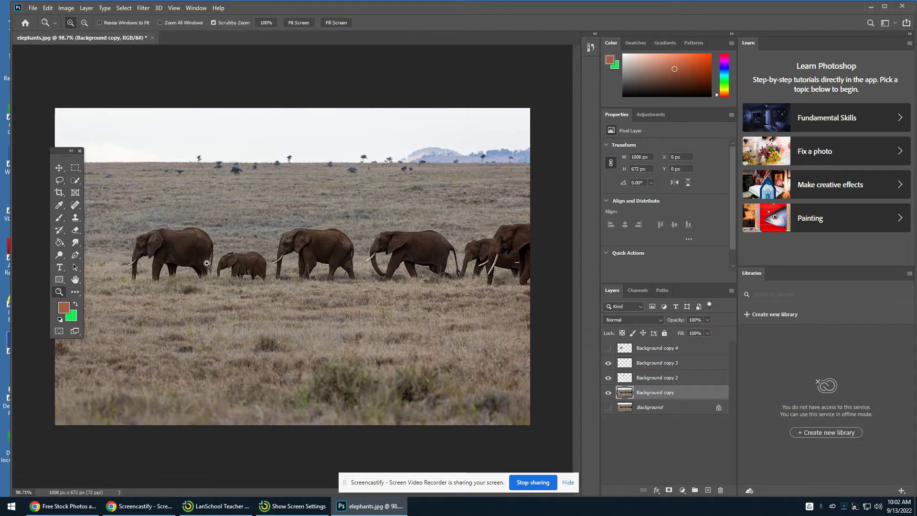
left_click(313, 274)
left_click(315, 268)
left_click(346, 230)
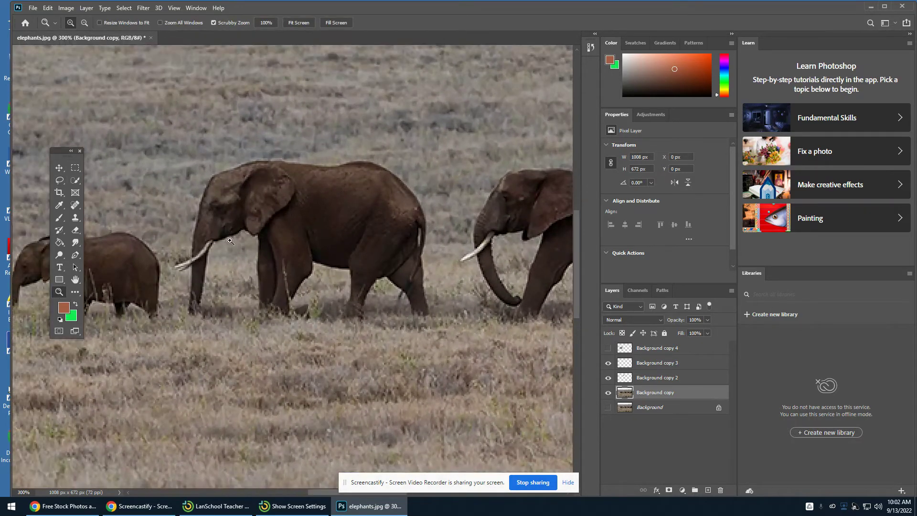
left_click(76, 181)
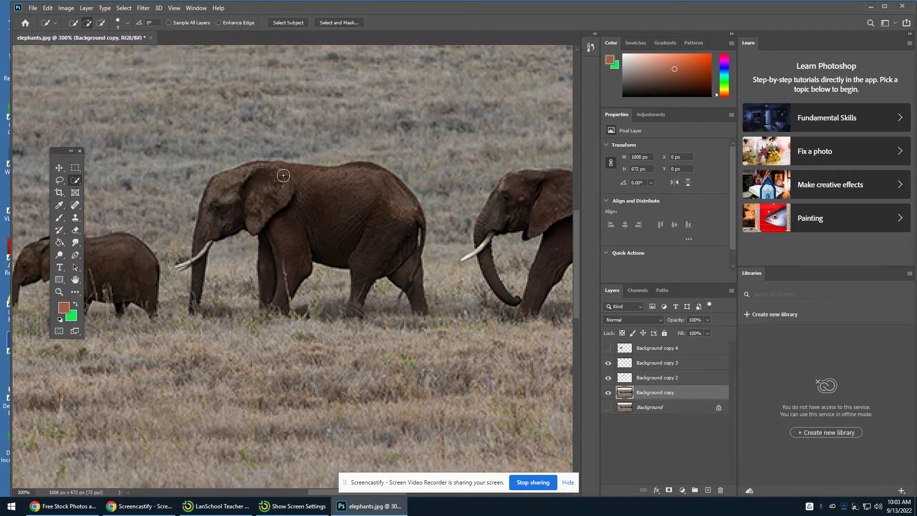
left_click(123, 25)
left_click_drag(79, 53, 75, 53)
left_click(292, 188)
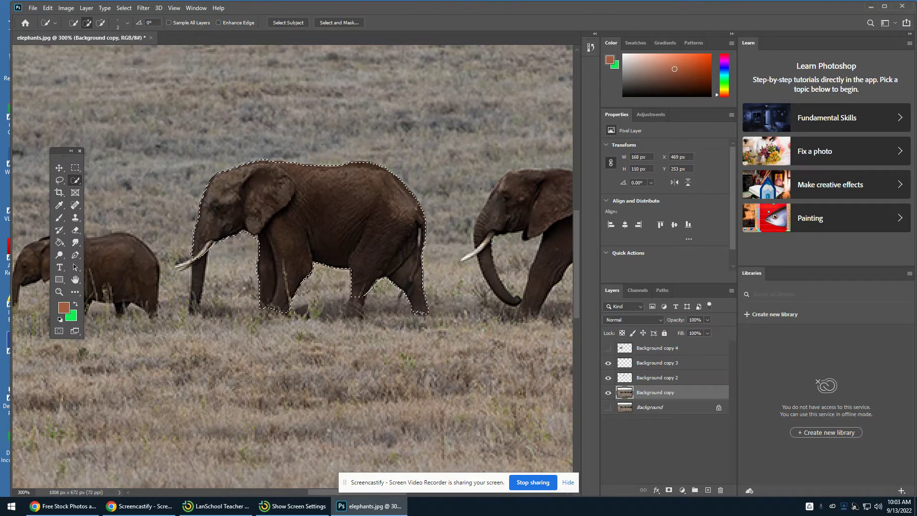
Add the elephant's trunk, tusk and hind foot to the quick selection.
left_click(200, 273)
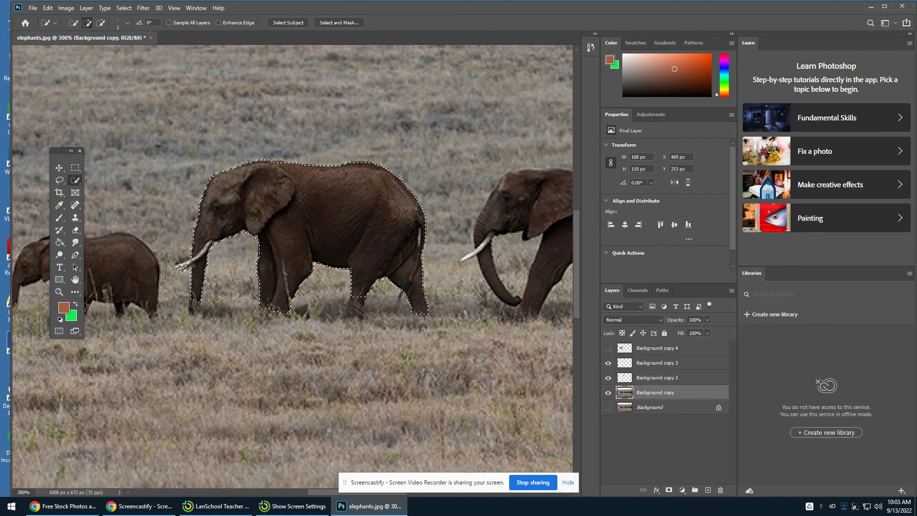
left_click(182, 265)
left_click(354, 311)
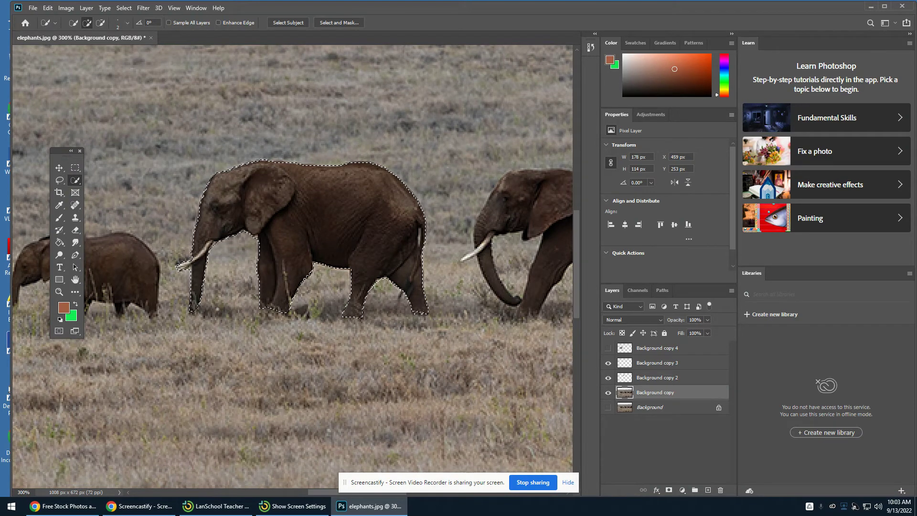
scroll(380, 254, "down", 2)
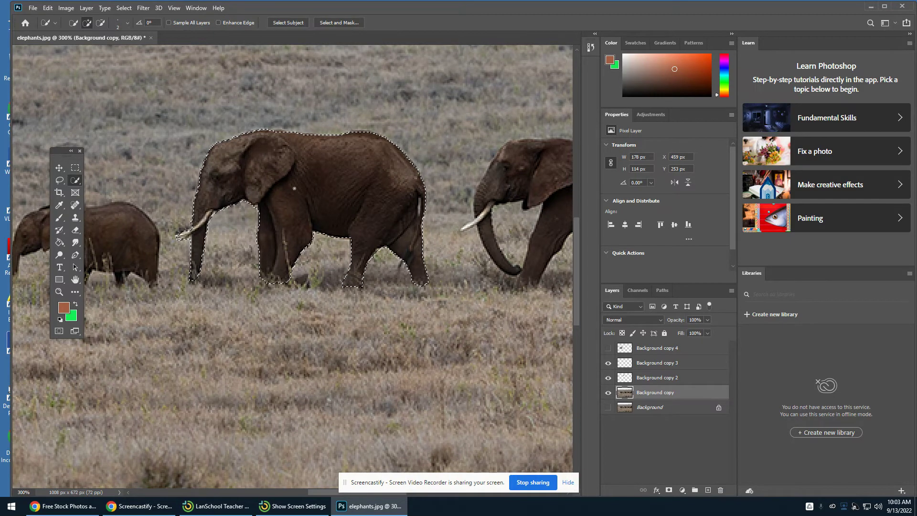
left_click(70, 10)
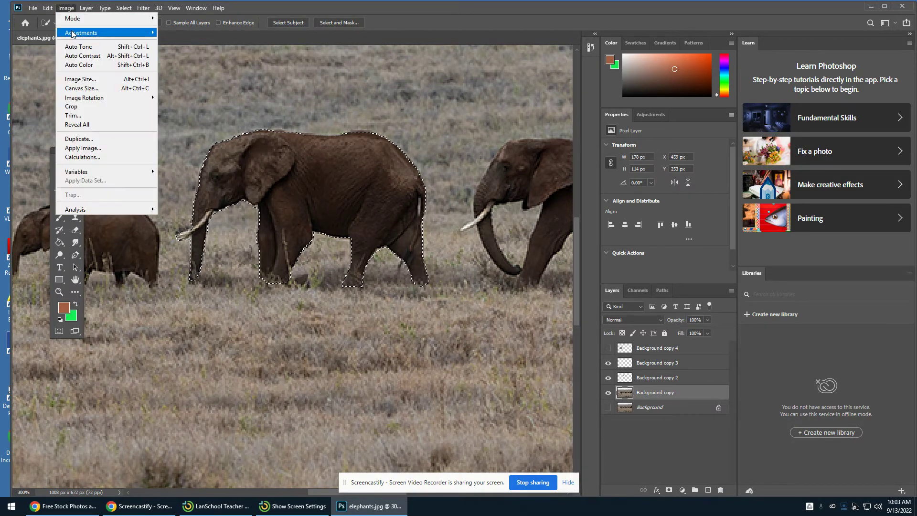
mouse_move(77, 32)
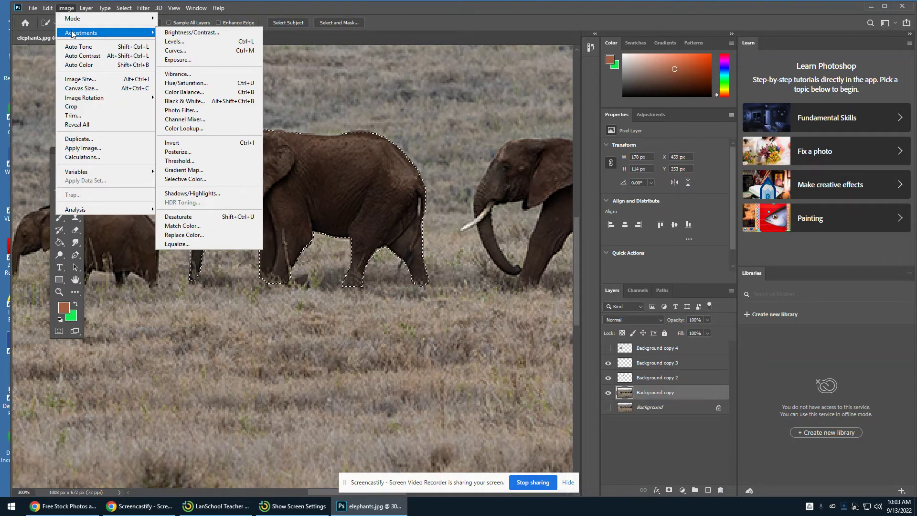
left_click(221, 85)
mouse_move(498, 132)
left_mouse_down()
mouse_move(535, 135)
mouse_move(463, 139)
mouse_move(536, 139)
mouse_move(476, 146)
mouse_move(503, 140)
left_mouse_up()
mouse_move(500, 185)
left_mouse_down()
mouse_move(508, 182)
mouse_move(486, 186)
mouse_move(500, 182)
left_mouse_up()
mouse_move(503, 137)
left_mouse_down()
mouse_move(524, 133)
mouse_move(495, 131)
left_mouse_up()
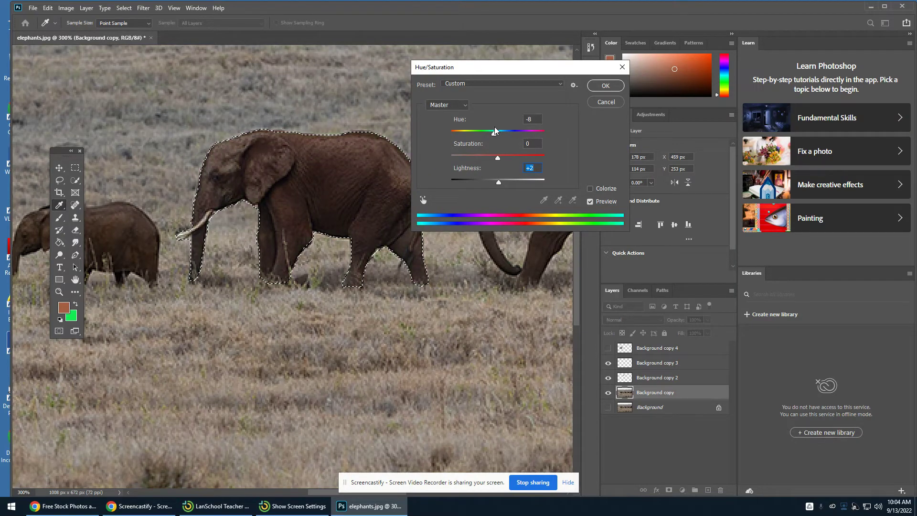
left_click(612, 104)
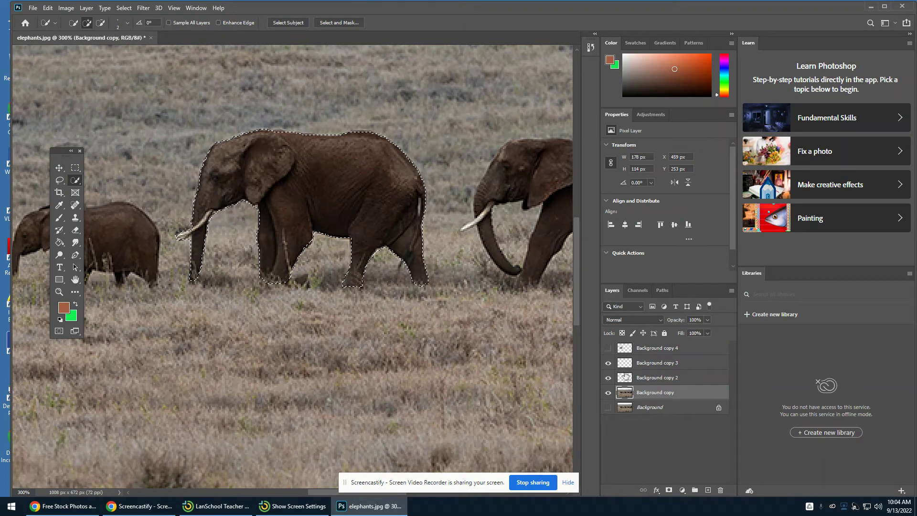
Create a new layer named "paint" above "Background copy", keeping the elephant selection active.
left_click(85, 10)
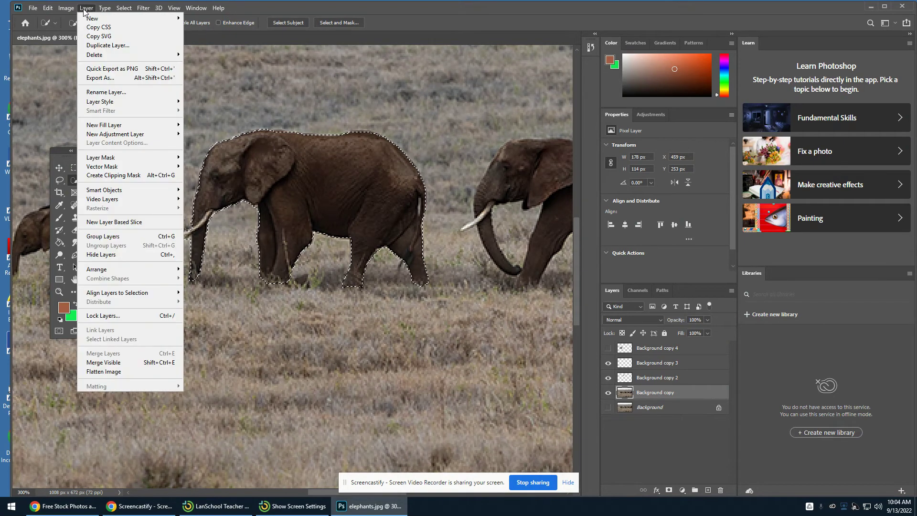
mouse_move(96, 19)
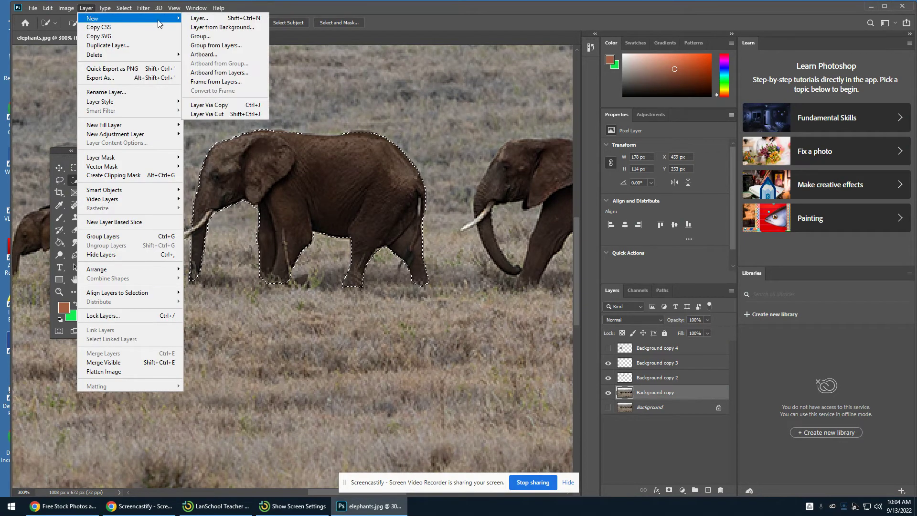
left_click(208, 21)
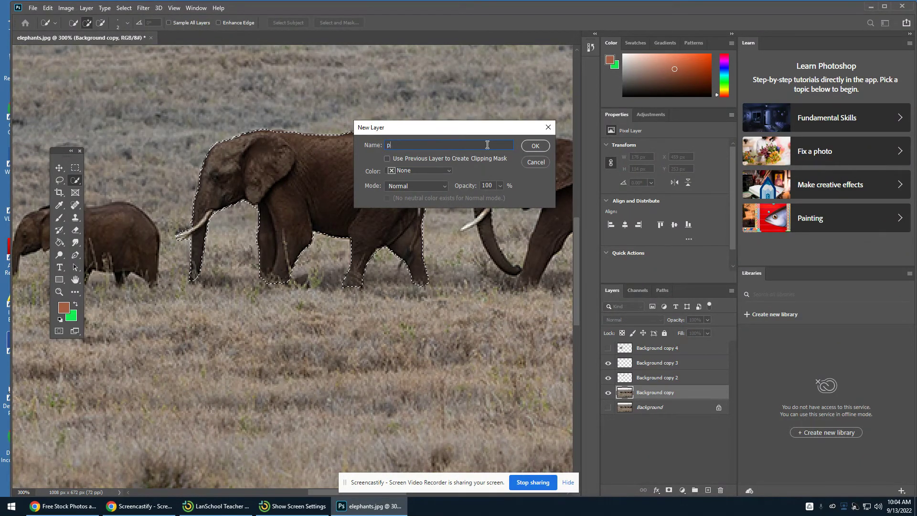
type("paint")
left_click(536, 146)
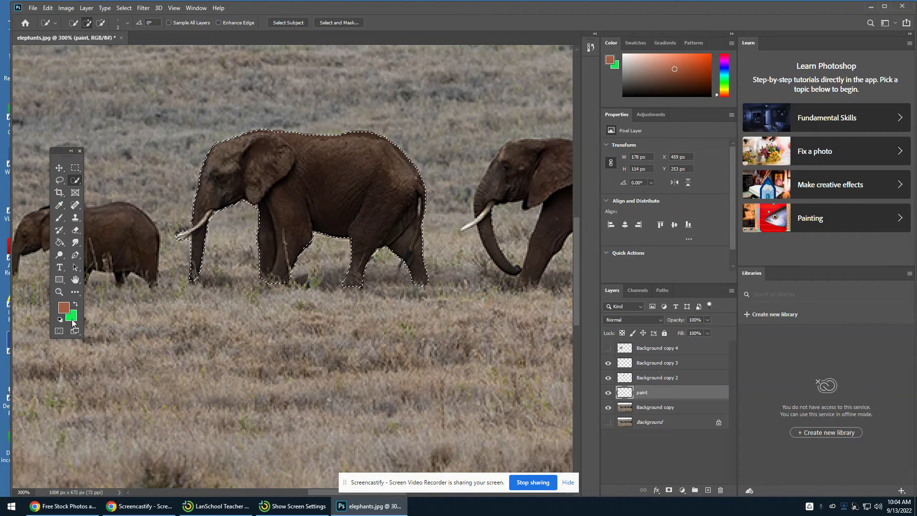
Set the foreground color to a bright magenta and fill the elephant selection on the "paint" layer with the Paint Bucket.
left_click(724, 59)
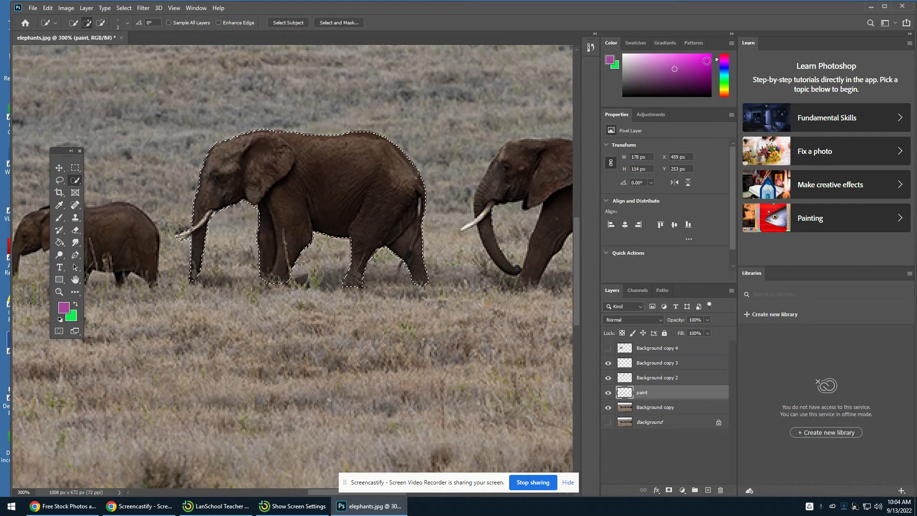
left_click(704, 58)
left_click(60, 243)
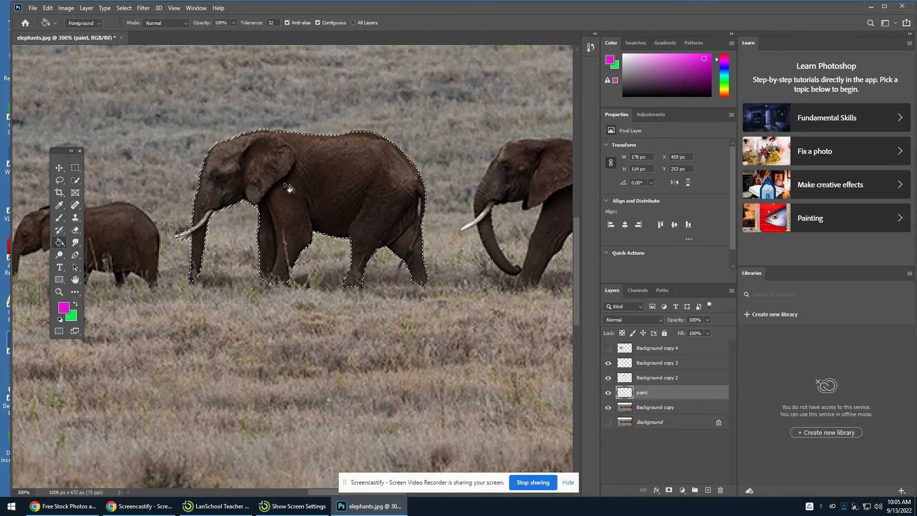
left_click(299, 179)
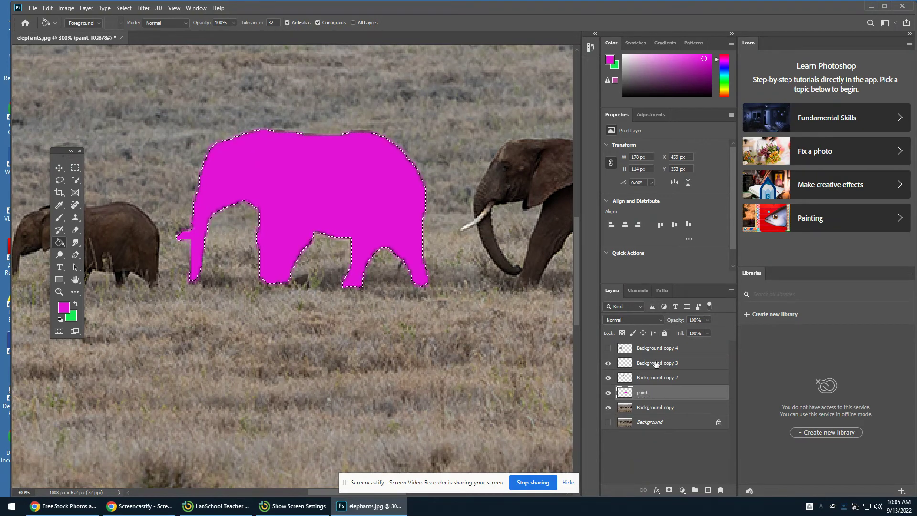
Change the "paint" layer's blend mode to Soft Light.
left_click(660, 320)
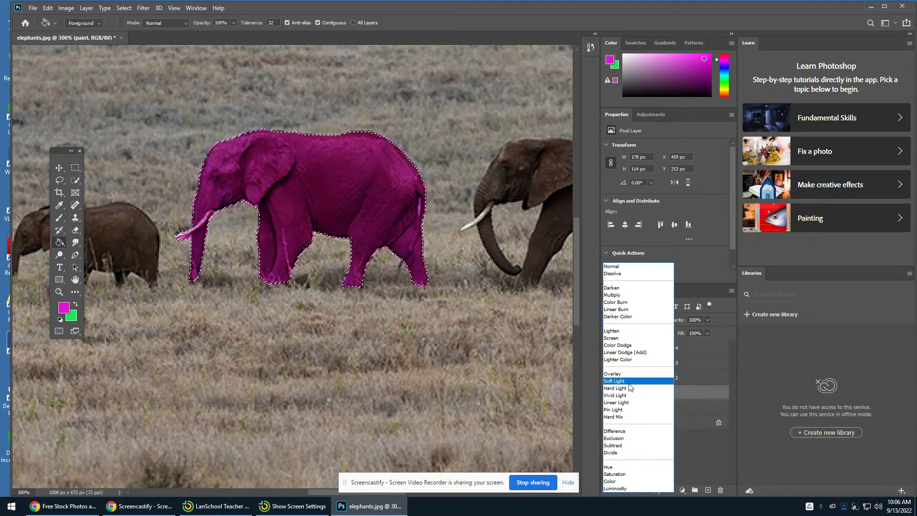
left_click(629, 382)
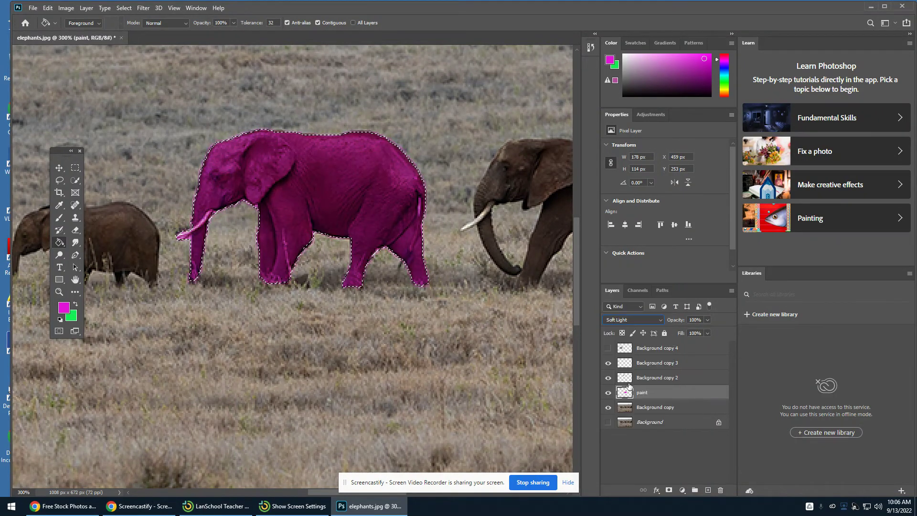
double_click(75, 280)
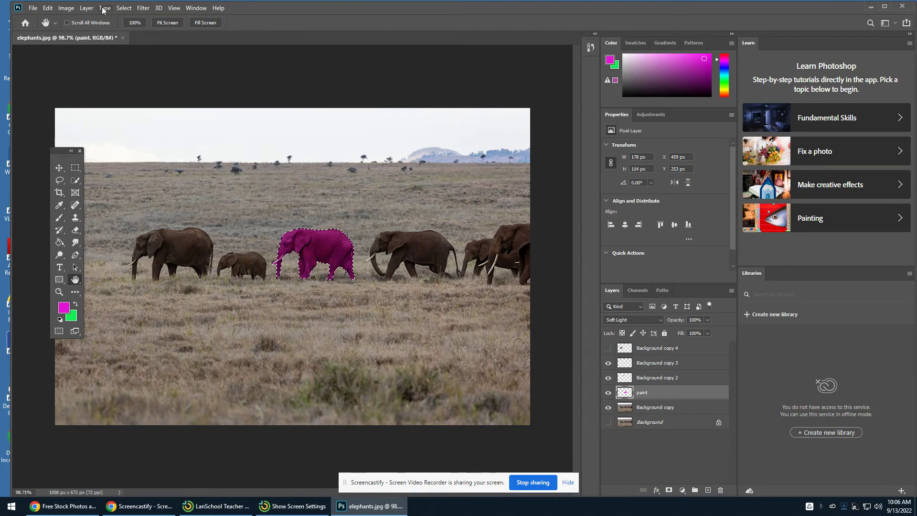
Deselect the elephant and toggle the "paint" layer's visibility to compare the recolored elephant with the original.
left_click(126, 9)
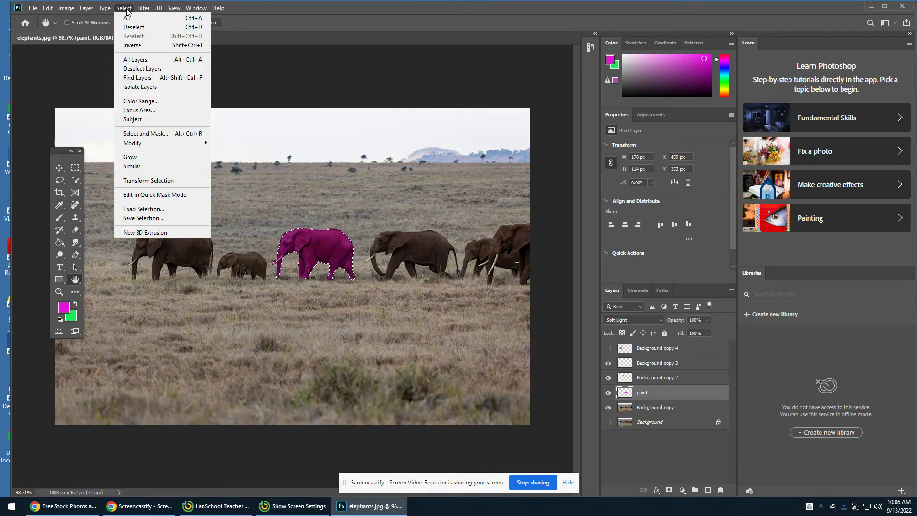
left_click(130, 23)
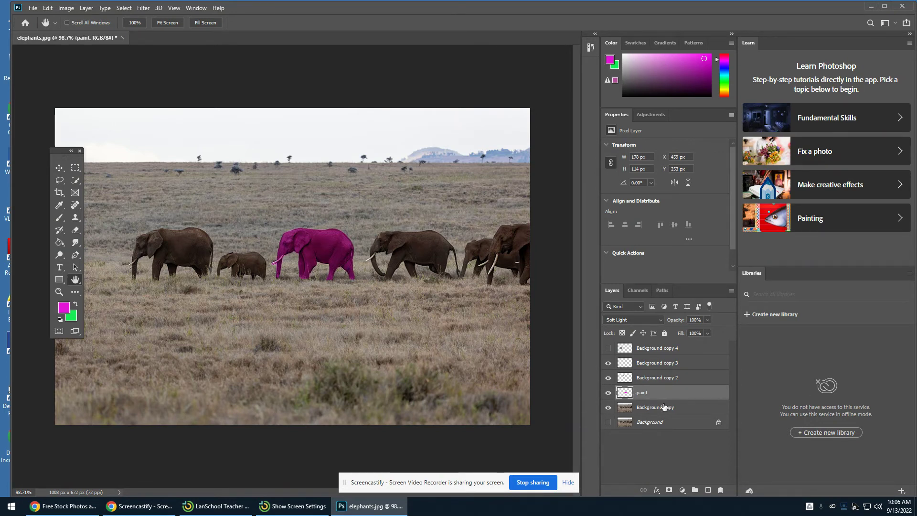
left_click(610, 394)
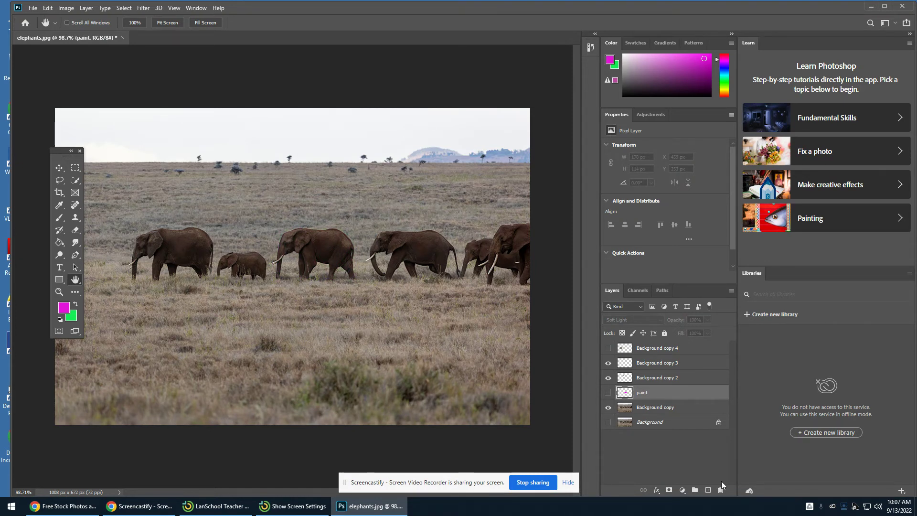
left_click(608, 393)
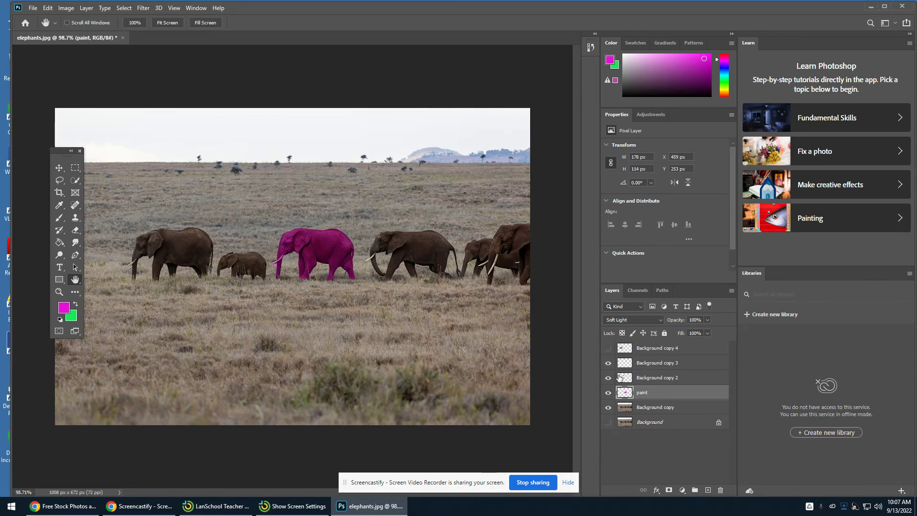
Expand the History list and revert the image to the Blending Change state, restoring the elephant selection.
left_click(592, 48)
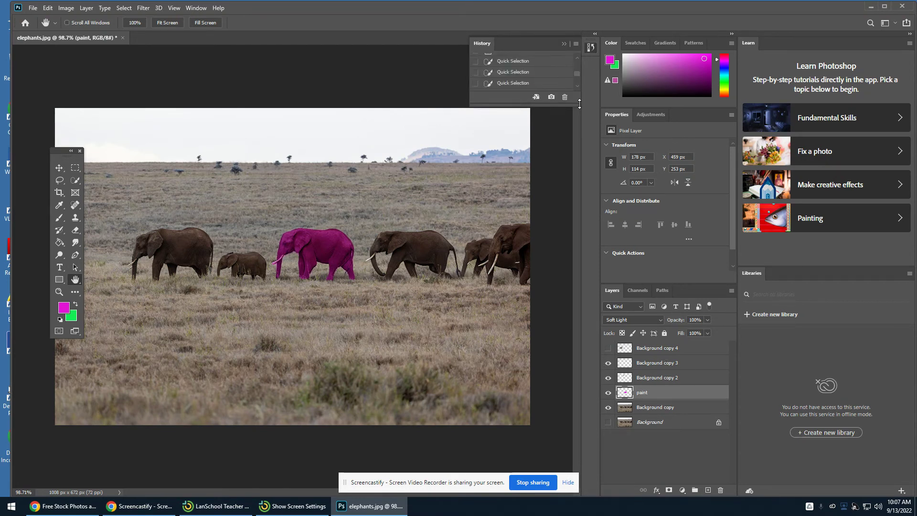
left_click_drag(579, 107, 589, 209)
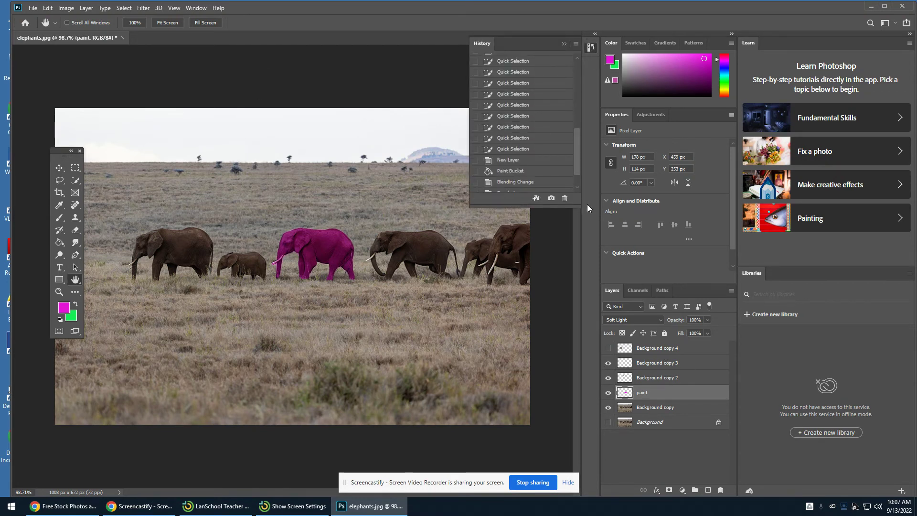
left_click(525, 170)
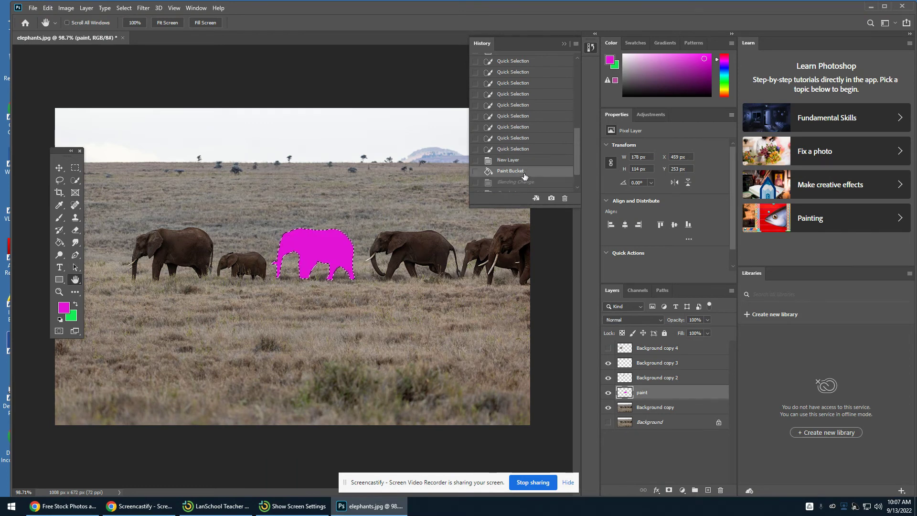
left_click(527, 181)
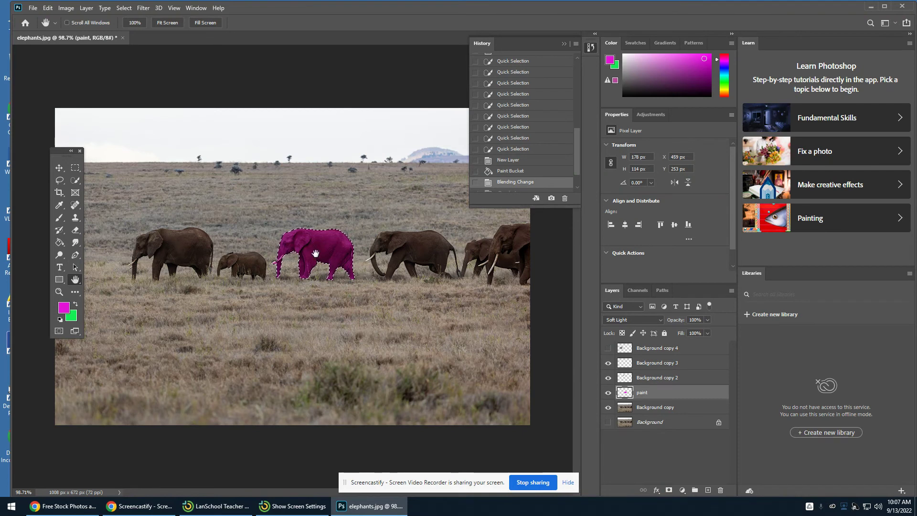
Duplicate the selected elephant within "Background copy" using the Move tool, placing the copy above the magenta elephant at about X 571, Y 135 px.
left_click(59, 168)
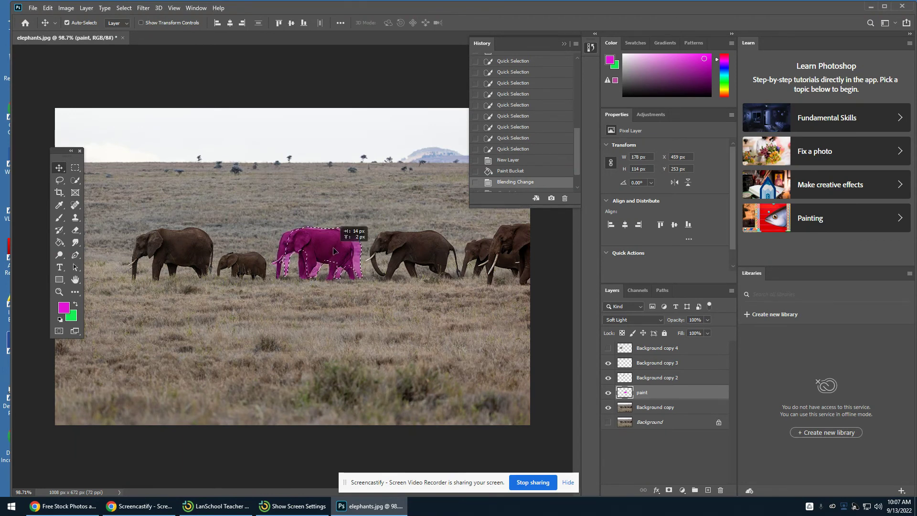
mouse_move(334, 251)
left_mouse_down()
mouse_move(362, 201)
mouse_move(337, 251)
left_mouse_up()
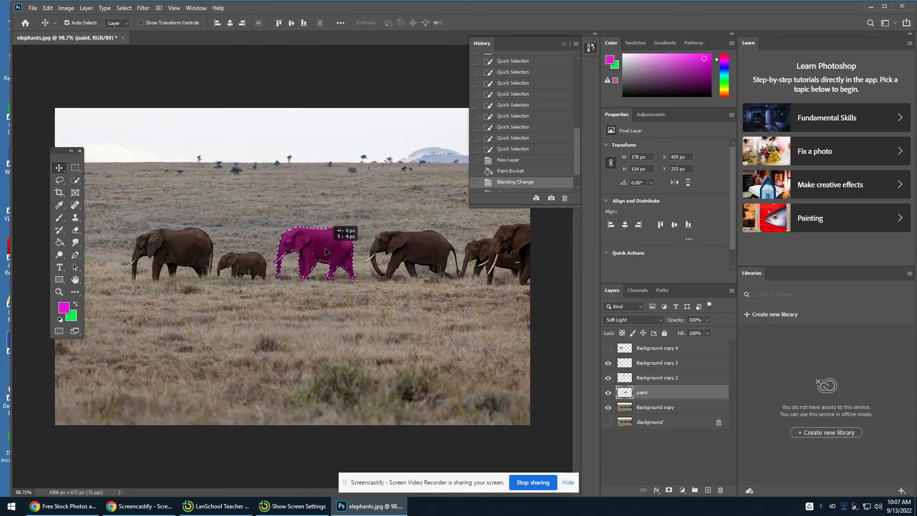
left_click_drag(325, 253, 371, 198)
Copy the selected elephant from "Background copy" onto its own layer and move it down to the grass at about X 691, Y 434 px.
left_click(676, 412)
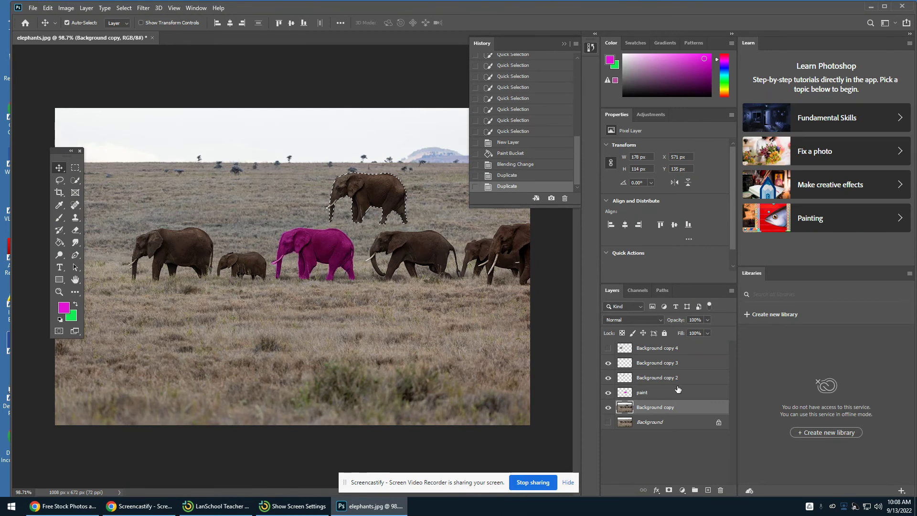
key("ctrl+j")
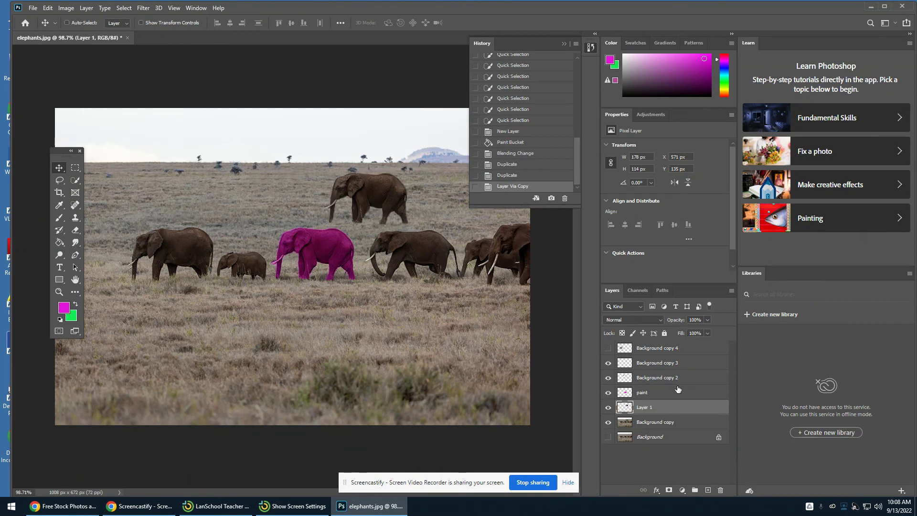
left_click_drag(388, 205, 408, 346)
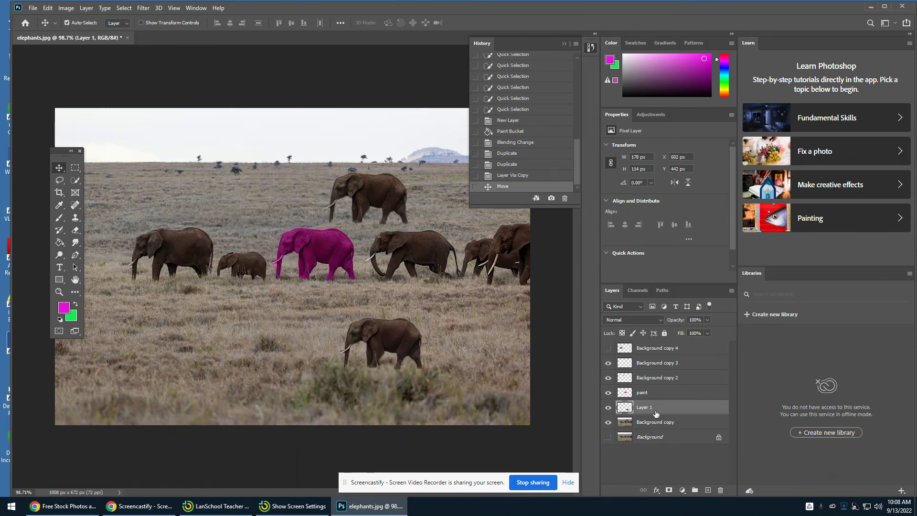
left_click_drag(379, 333, 378, 339)
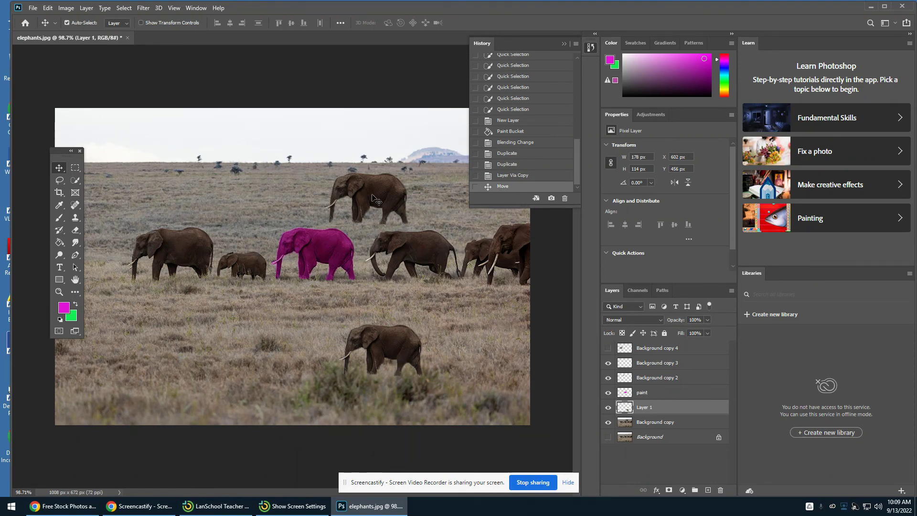
left_click_drag(384, 348, 419, 336)
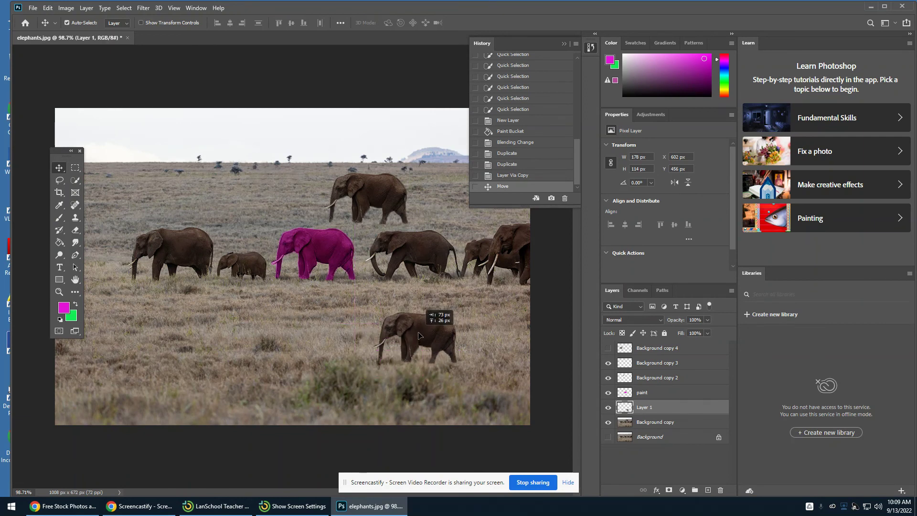
Toggle the visibility of "Layer 1" several times to compare the photo with and without the separate elephant copy.
left_click(609, 410)
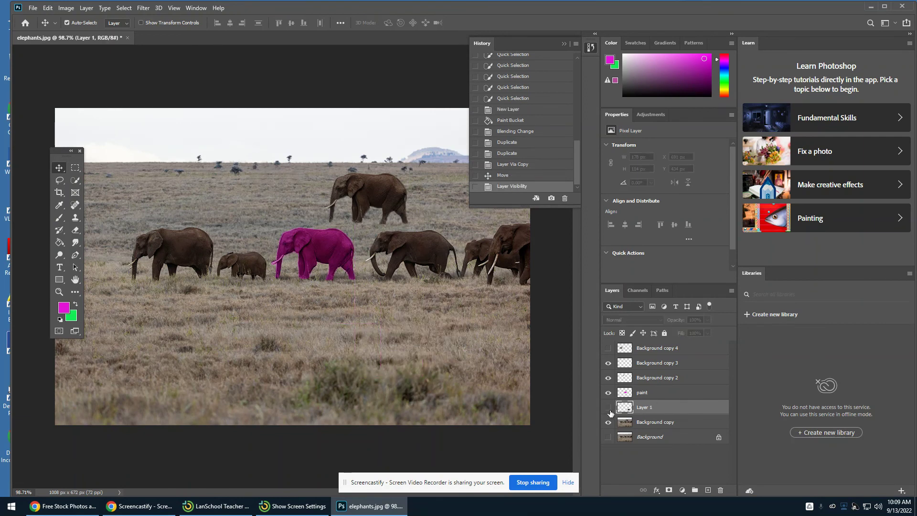
left_click(609, 409)
left_click(609, 409)
left_click(608, 409)
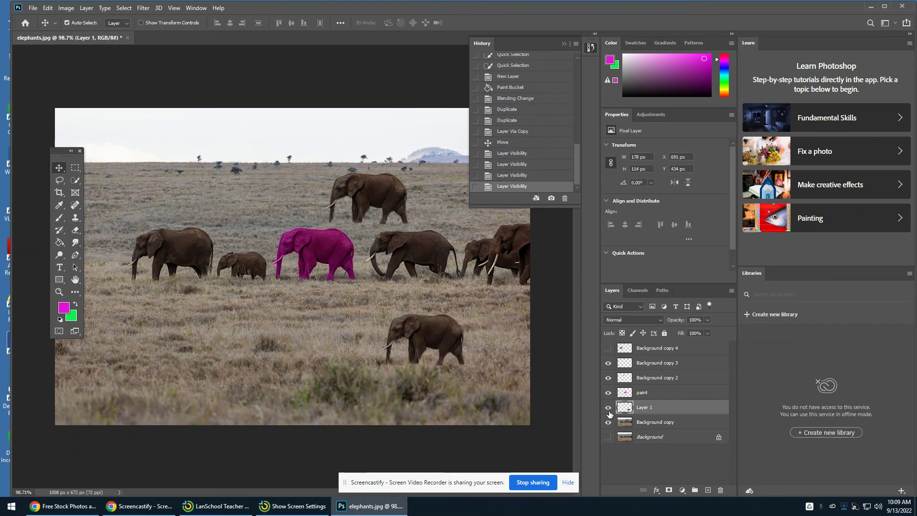
left_click(609, 409)
left_click(609, 409)
Lower the opacity of "Layer 1" to 51% and reposition its elephant on the lower-left grass at about X 243, Y 459 px.
mouse_move(427, 322)
left_mouse_down()
mouse_move(432, 334)
mouse_move(449, 334)
mouse_move(430, 328)
left_mouse_up()
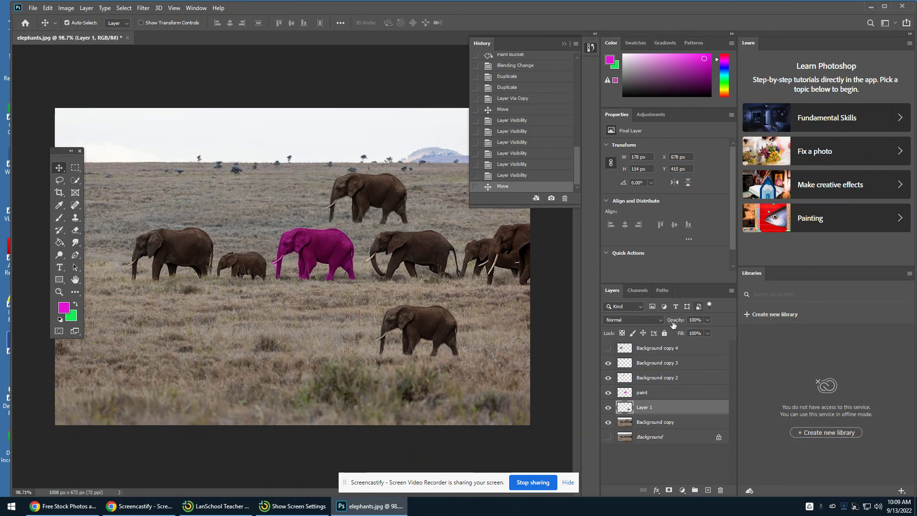
left_click(707, 320)
left_click_drag(710, 331, 687, 330)
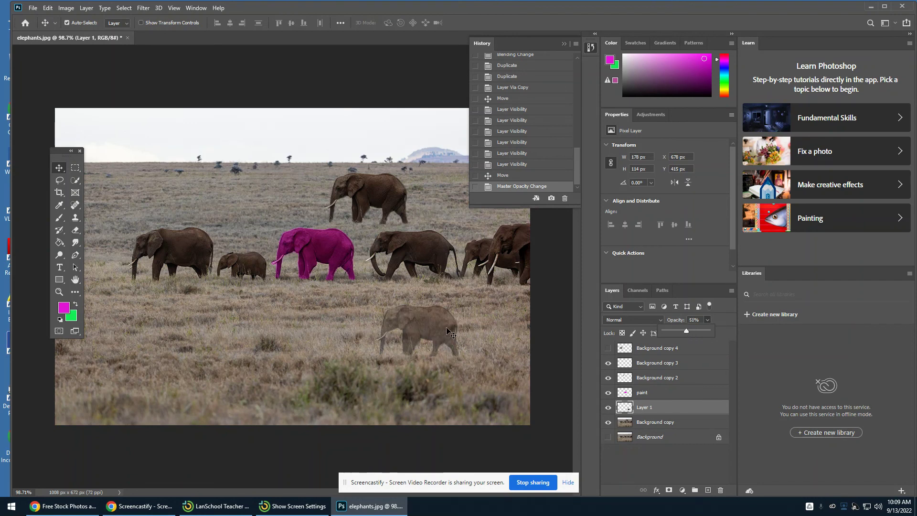
left_click_drag(442, 330, 171, 152)
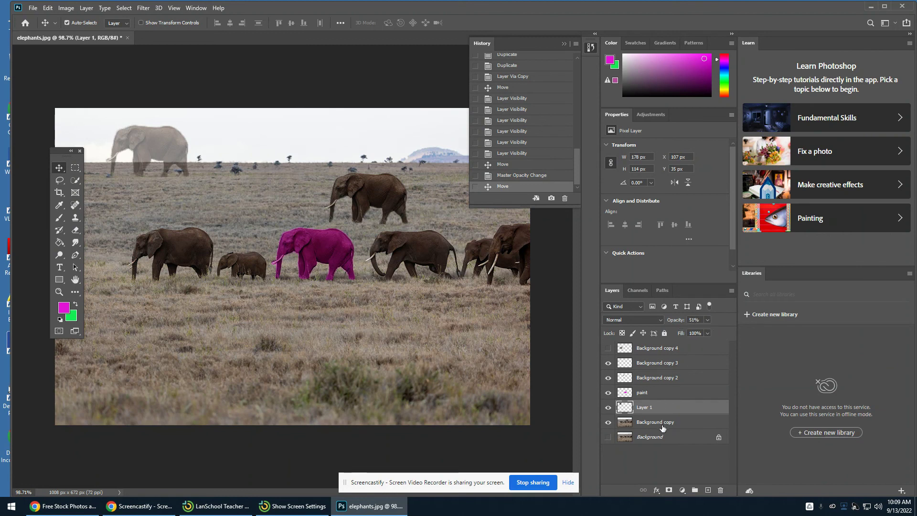
left_click_drag(161, 147, 225, 346)
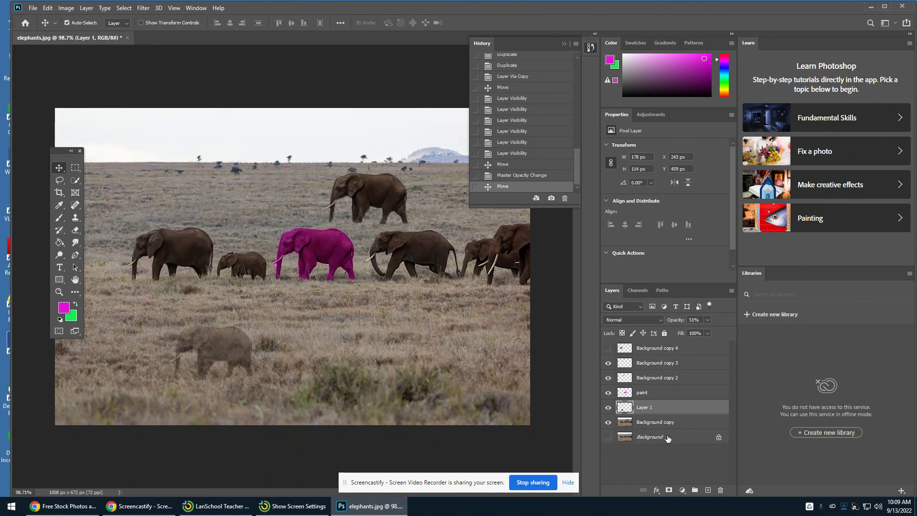
Open the opacity setting of the "Background copy" layer.
left_click(674, 425)
left_click(707, 319)
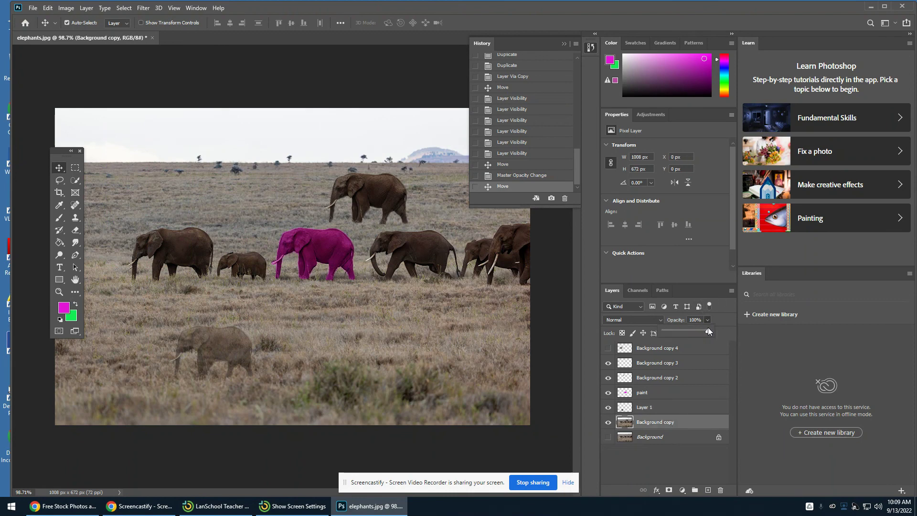